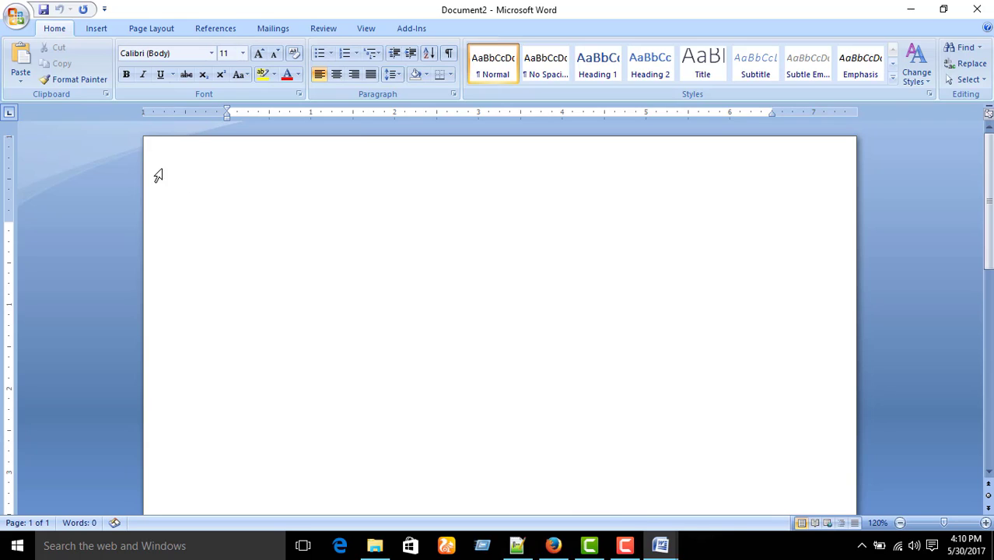
- Create a new document from the Blank document template and add one more blank document
left_click(17, 17)
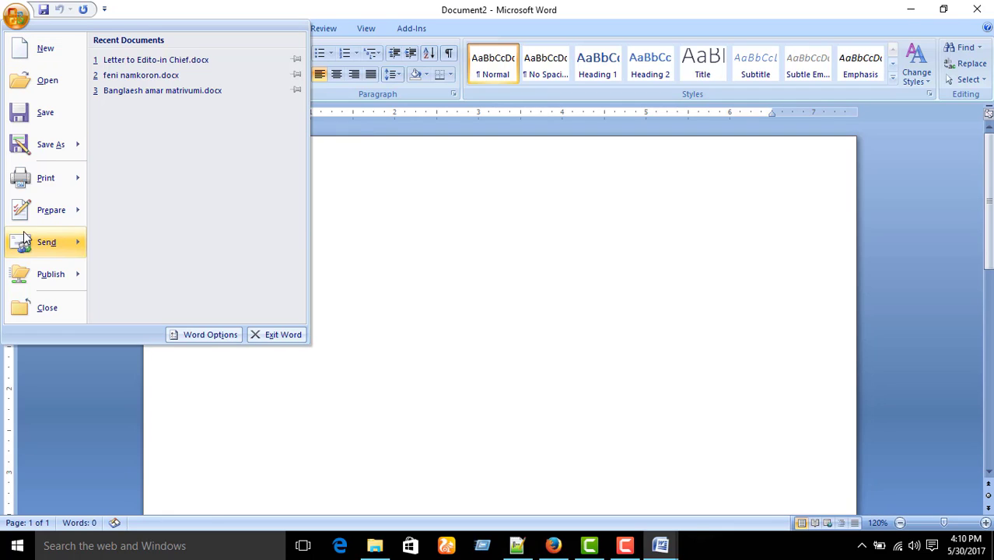
left_click(45, 48)
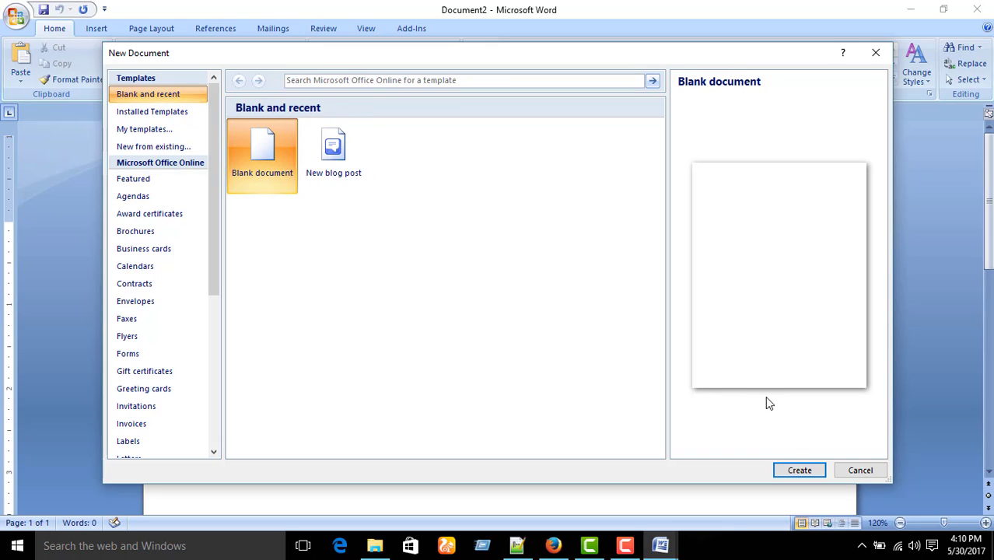
left_click(800, 471)
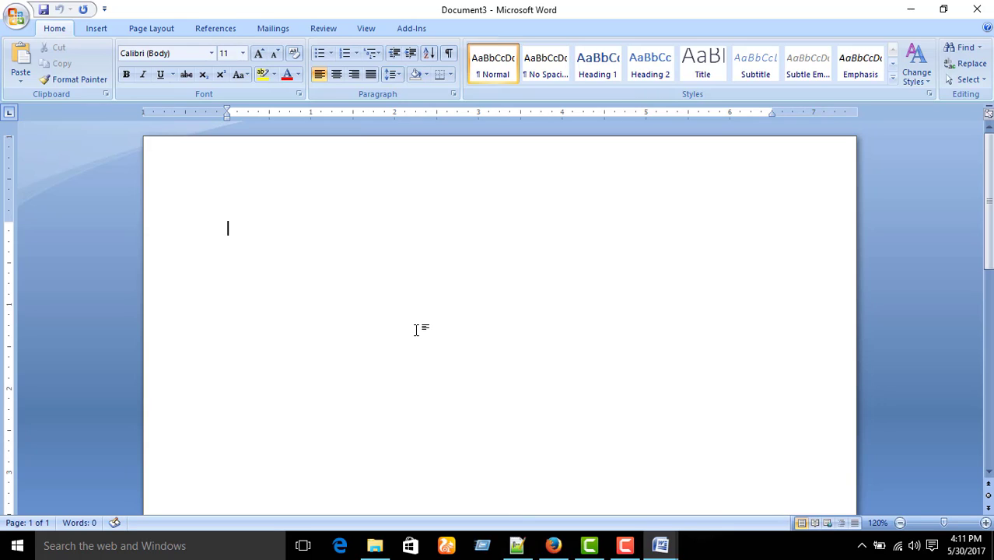
key("ctrl+n")
- Open Letter to Edito-in Chief.docx from the Desktop folder and look through its text
left_click(17, 17)
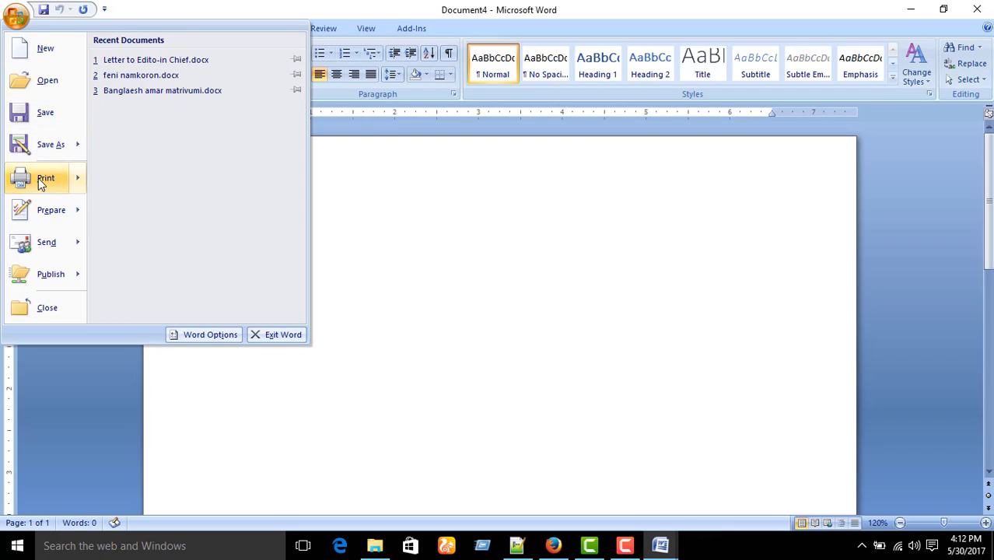
left_click(49, 82)
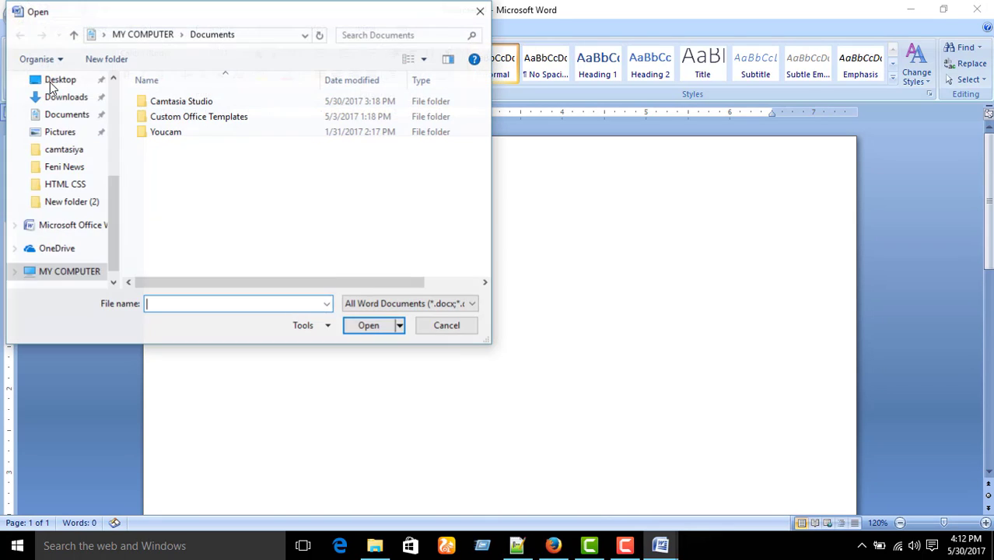
left_click_drag(116, 189, 106, 128)
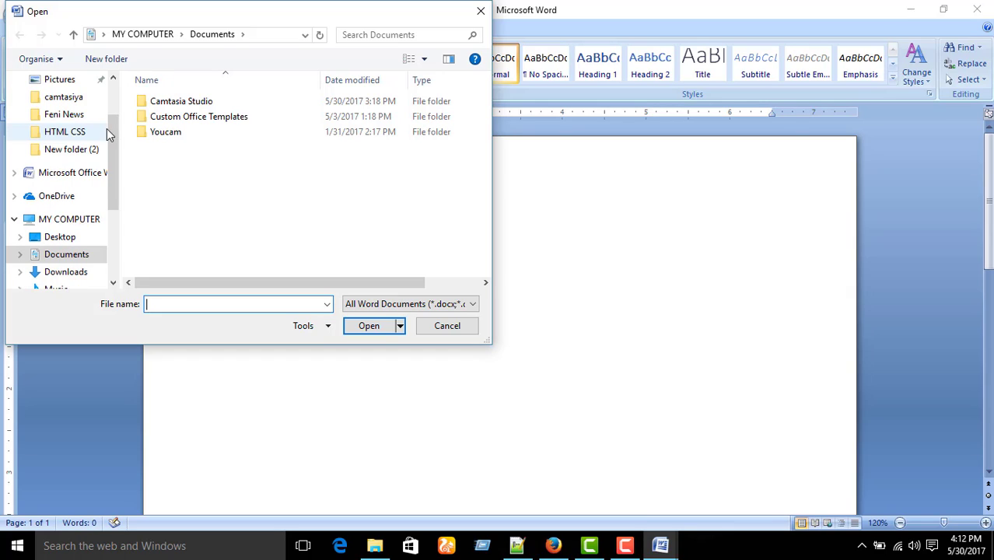
left_click_drag(111, 133, 108, 100)
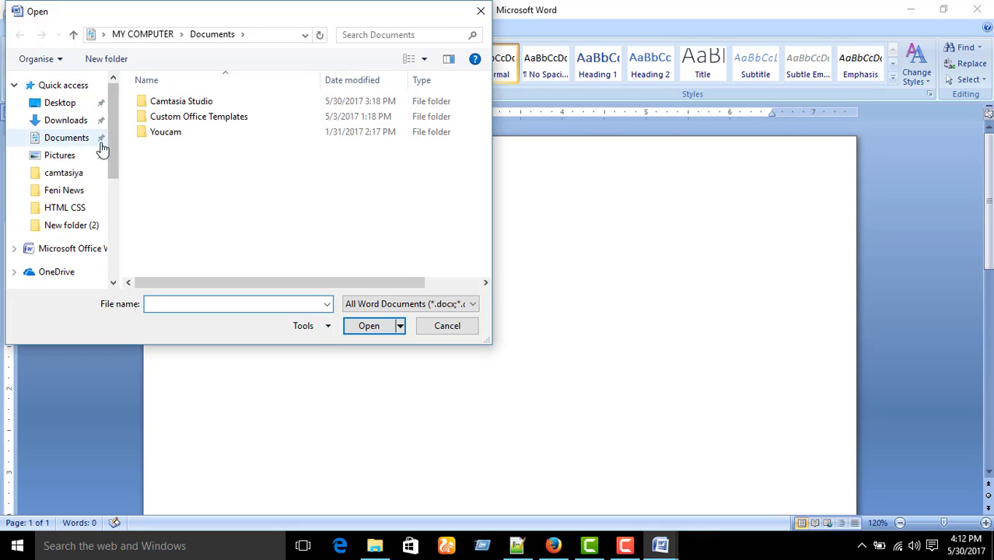
left_click(64, 107)
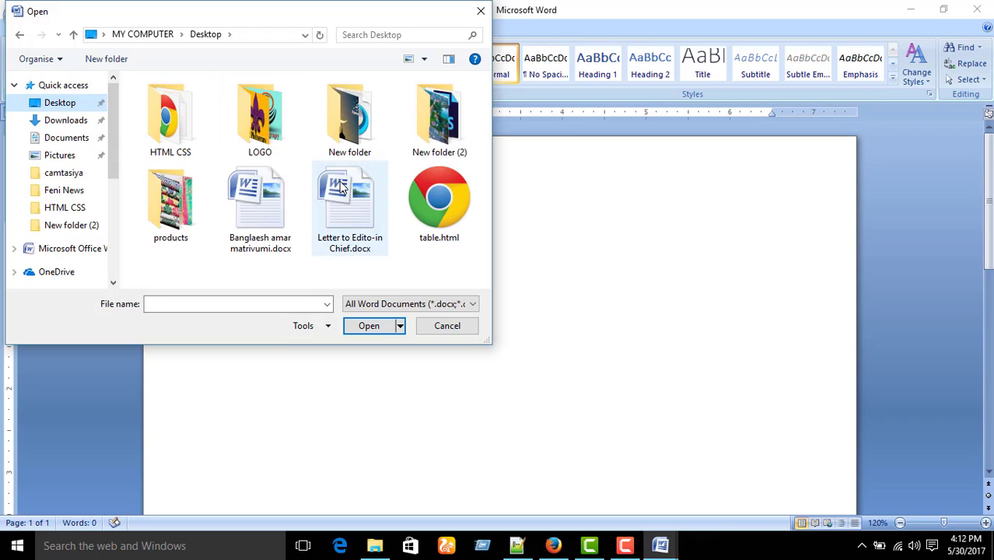
left_click(345, 215)
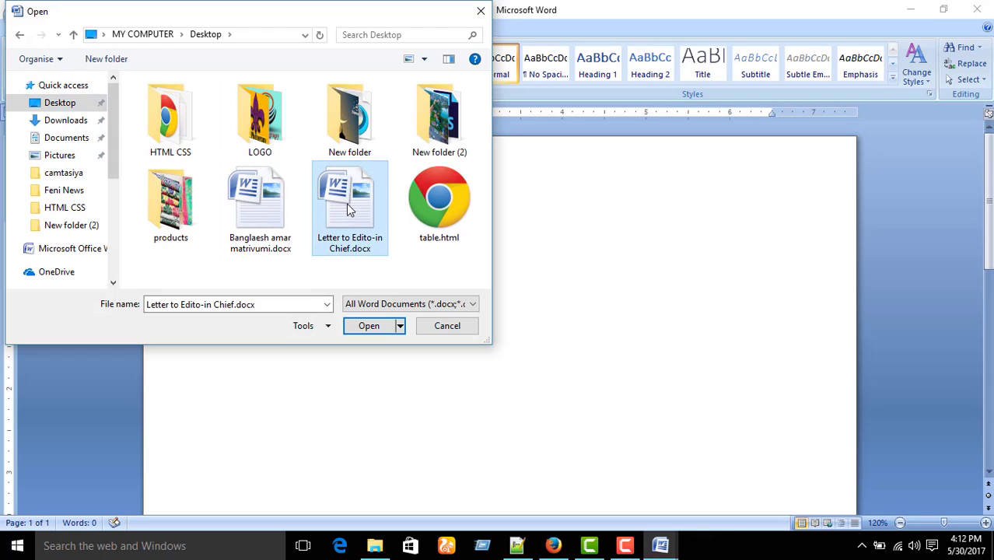
left_click(367, 325)
scroll(351, 245, "down", 9)
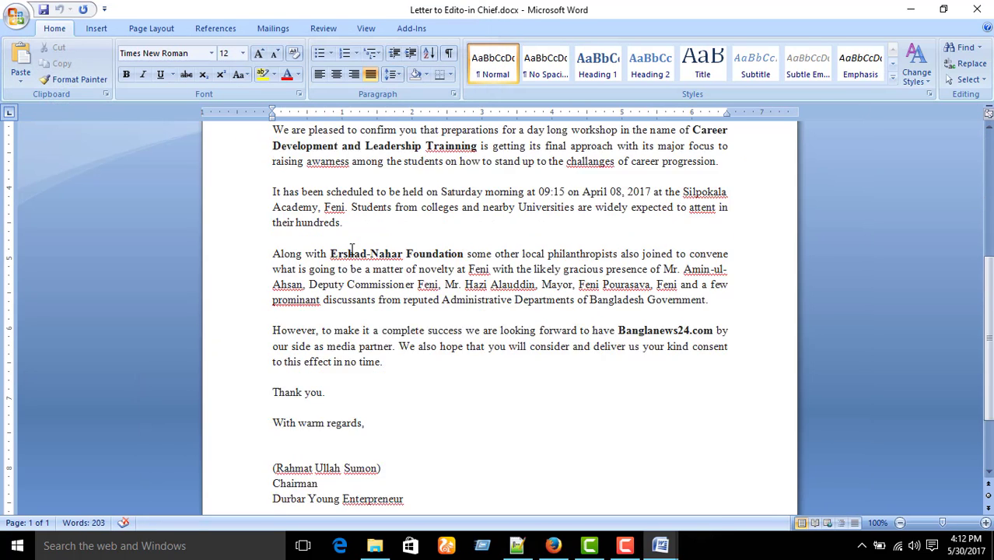
scroll(363, 272, "up", 2)
scroll(362, 272, "up", 7)
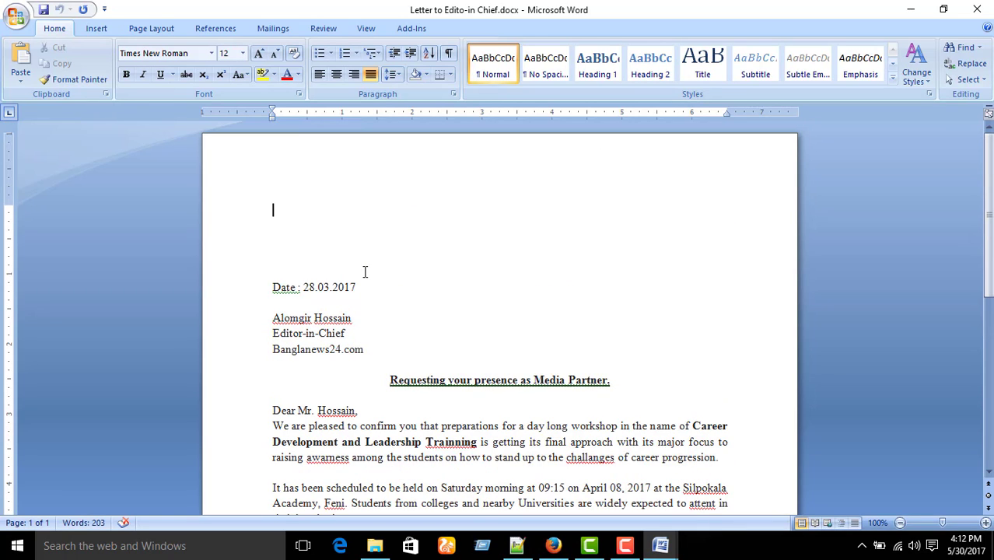
- Open Banglaesh amar matrivumi.docx from the Desktop folder and look through its text
key("ctrl+o")
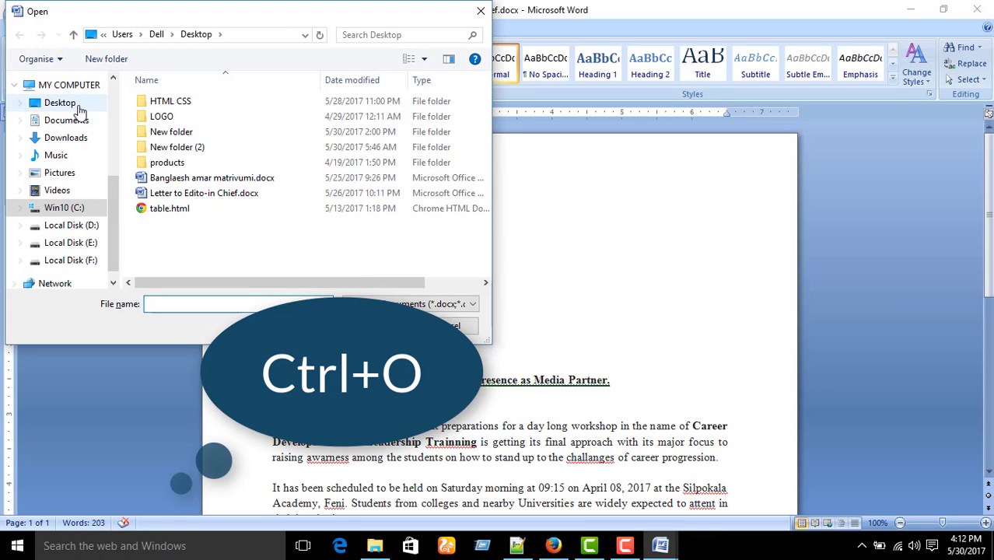
mouse_move(113, 203)
left_mouse_down()
mouse_move(117, 164)
mouse_move(116, 222)
left_mouse_up()
left_click(66, 220)
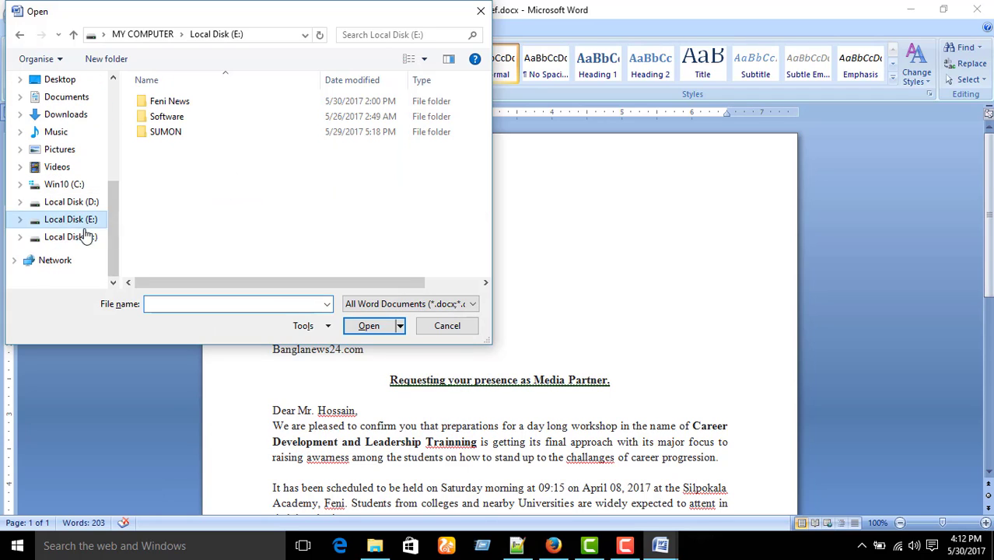
left_click(92, 204)
left_click_drag(110, 206, 107, 125)
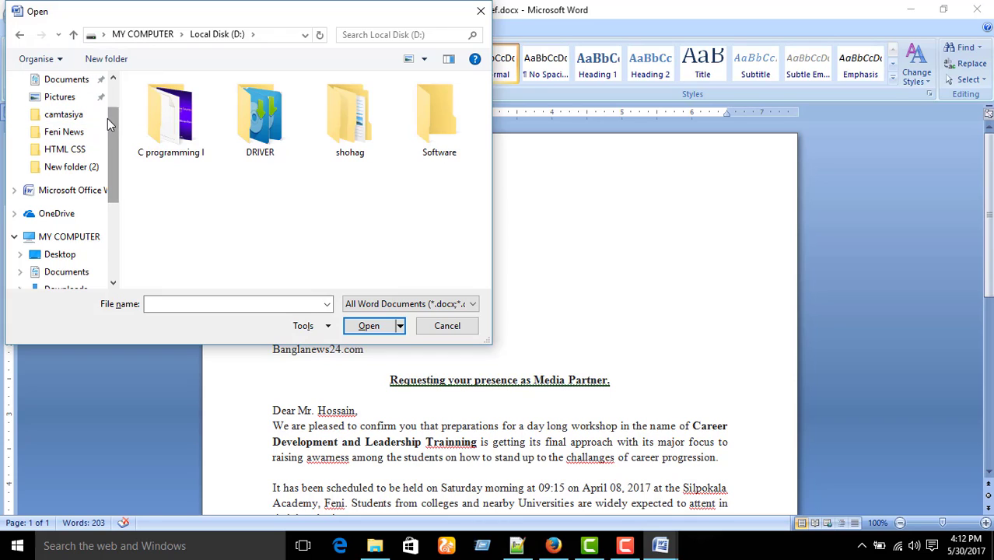
scroll(114, 102, "up", 2)
left_click(62, 105)
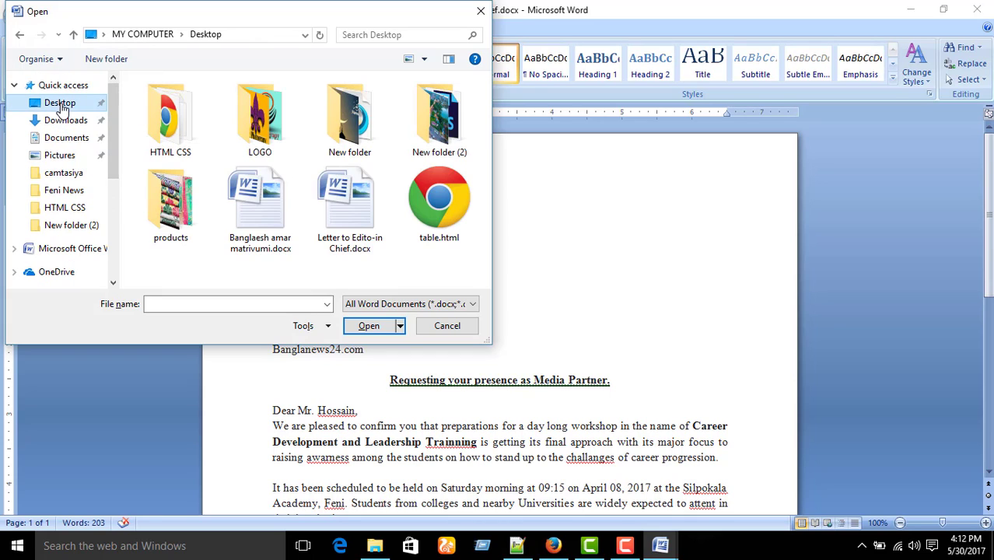
left_click(264, 201)
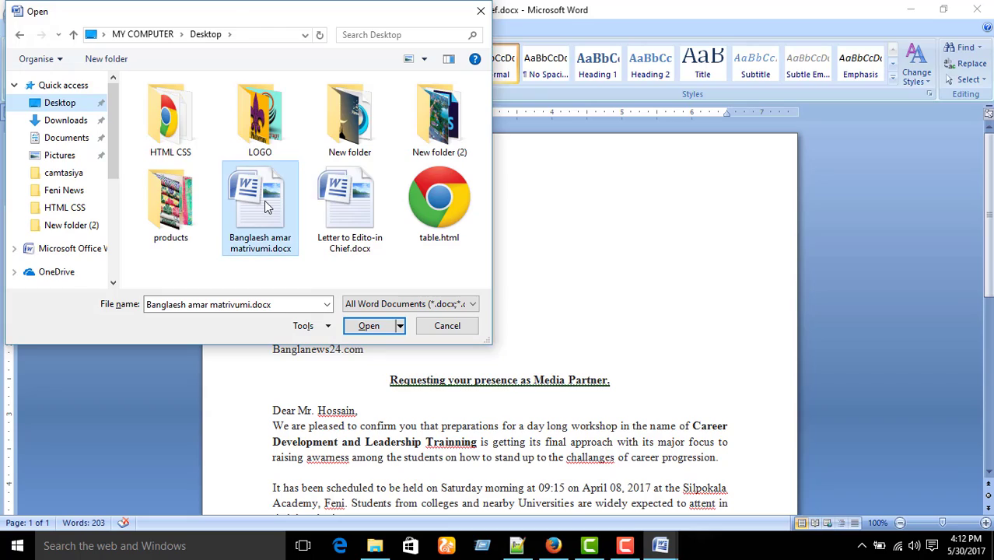
left_click(369, 326)
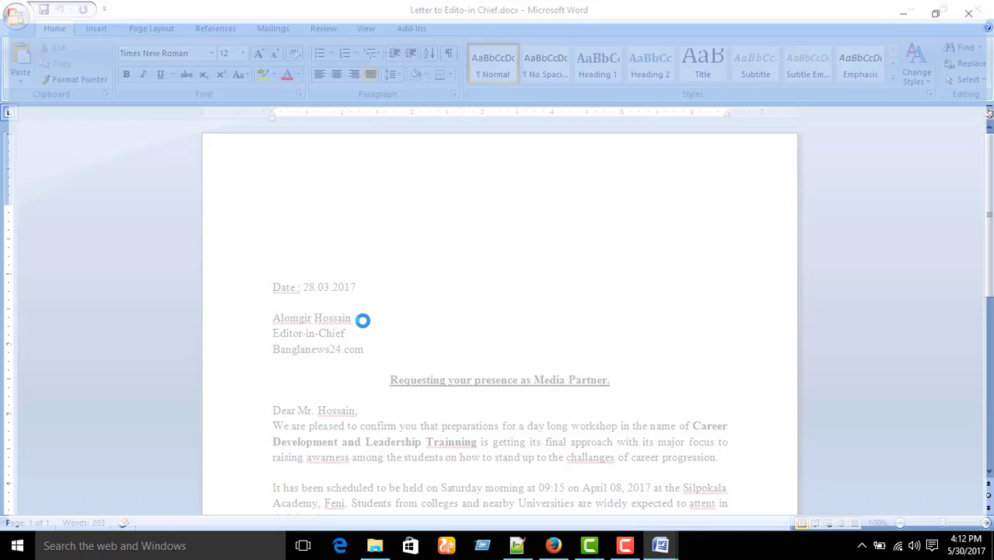
scroll(363, 318, "down", 15)
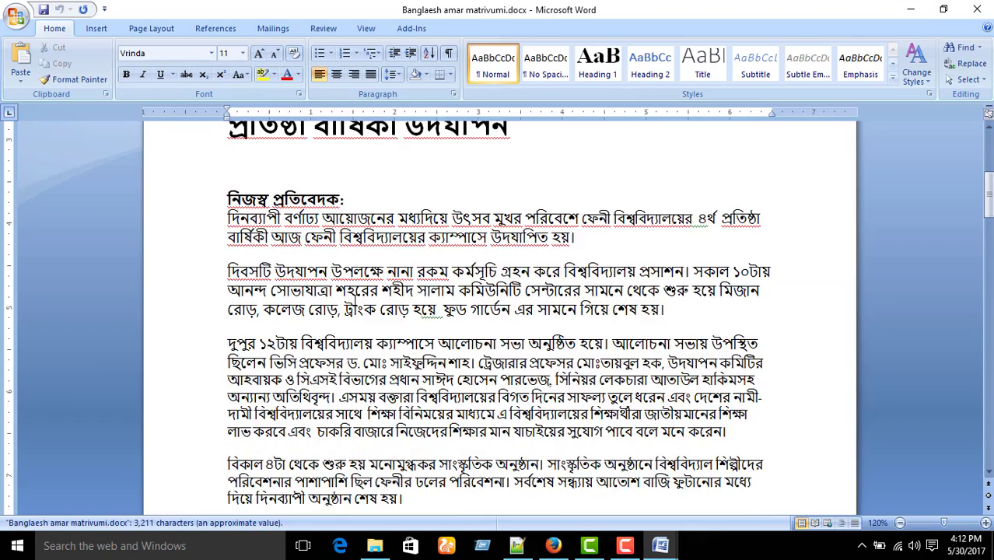
scroll(354, 296, "down", 15)
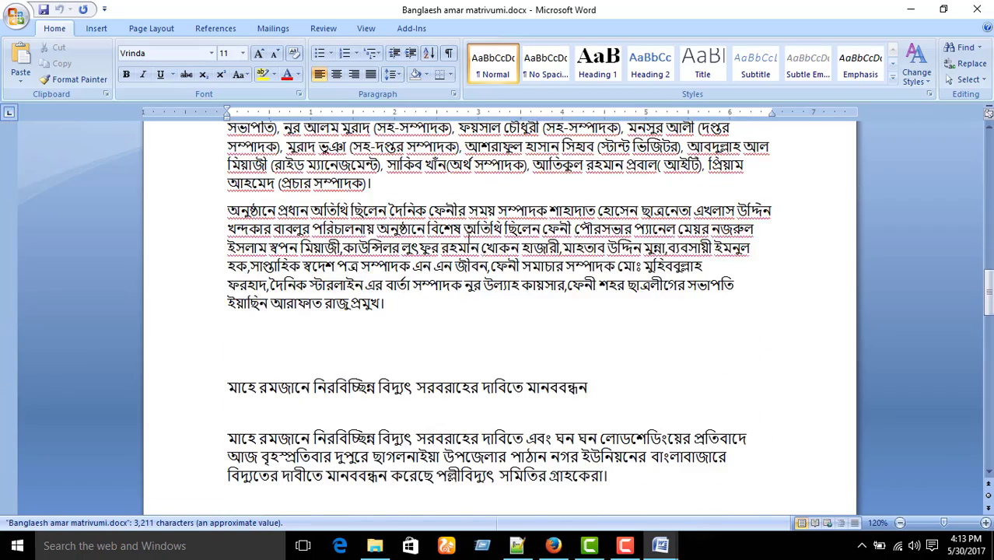
scroll(475, 274, "down", 7)
scroll(475, 275, "up", 15)
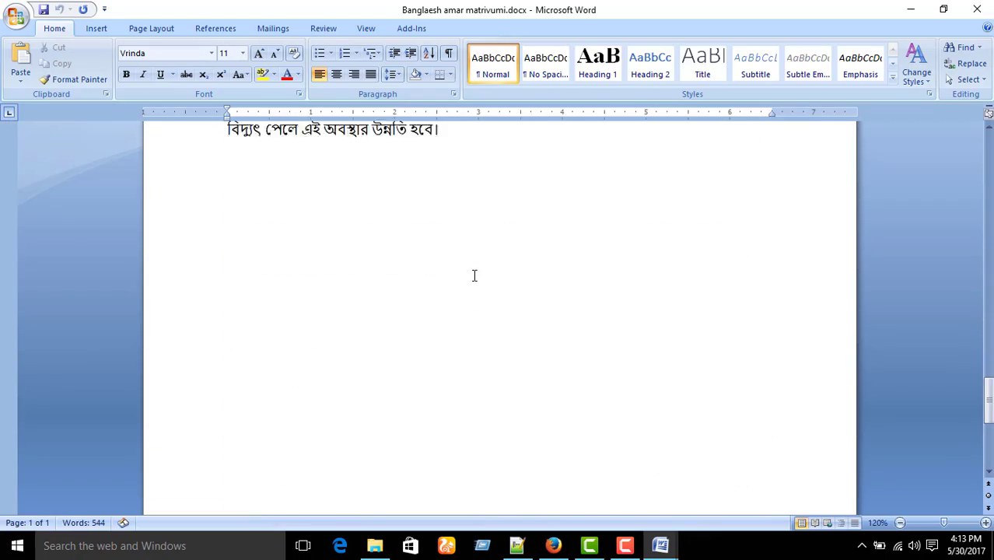
scroll(475, 275, "up", 15)
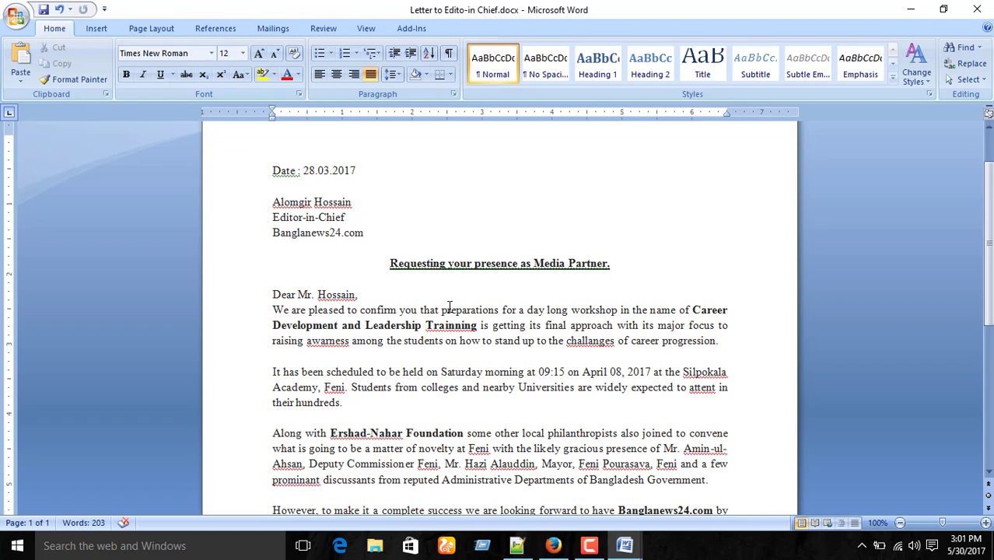
- Select a passage of the letter from "We are pleased" onward, and select just the word "confirm"
left_click(273, 310)
left_click_drag(274, 310, 608, 410)
left_click(347, 328)
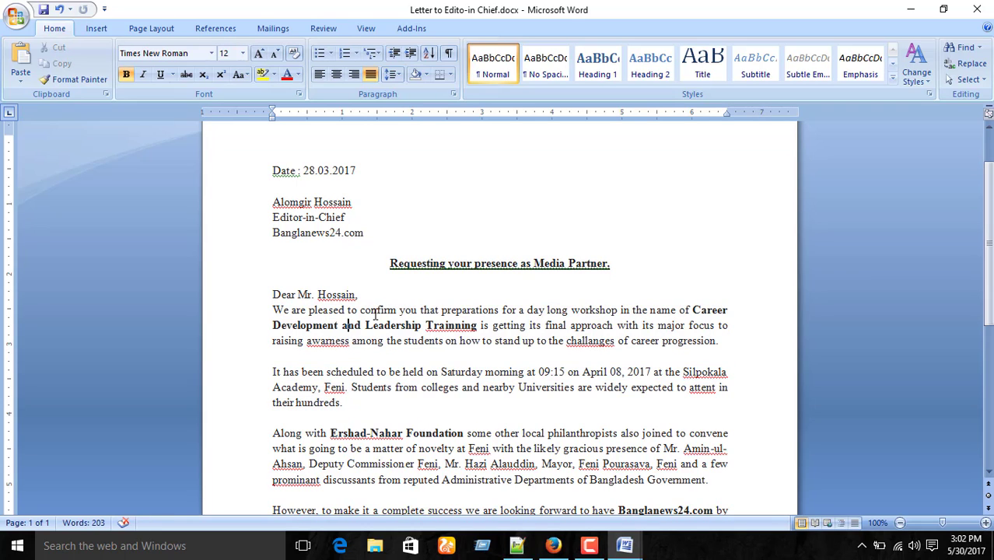
double_click(375, 310)
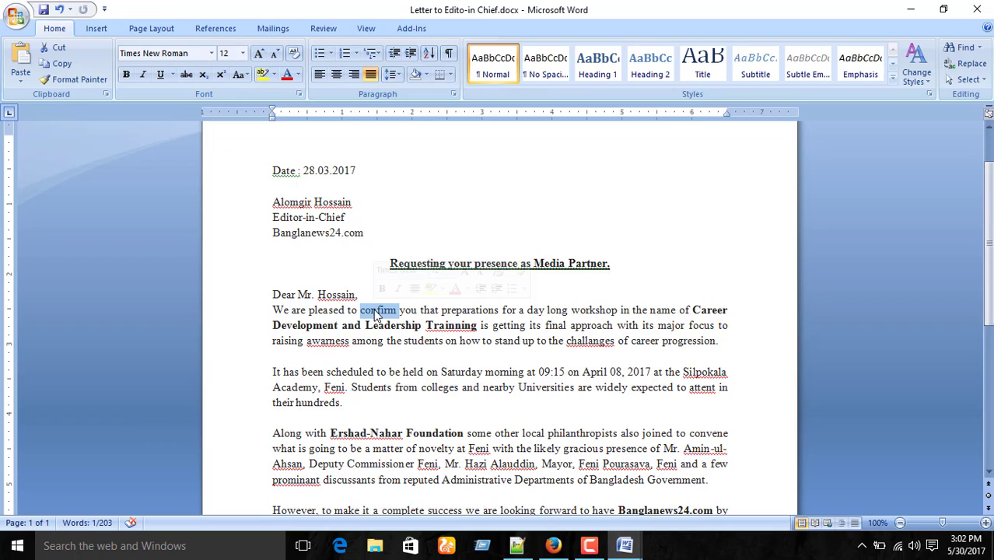
left_click(274, 310)
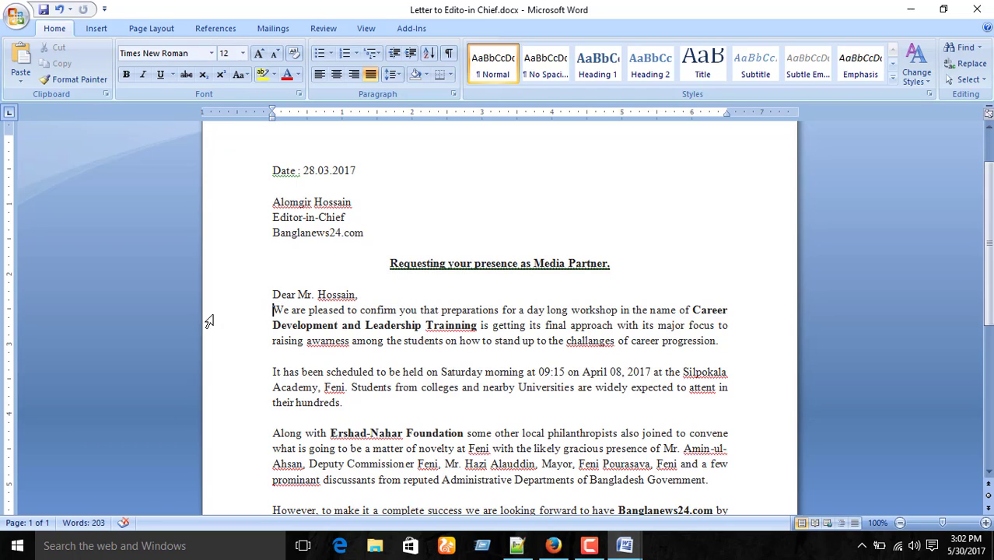
- Select the whole first line of the letter's opening paragraph, from "We are pleased" to "Career"
left_click_drag(272, 310, 619, 310)
left_click(380, 316)
left_click(257, 315)
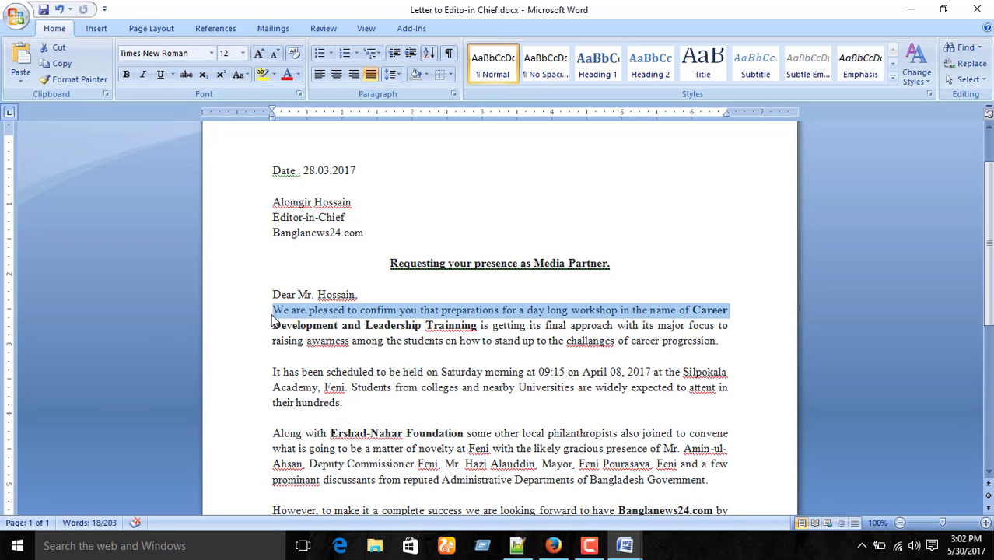
- Select only the sentence "It has been scheduled … Academy, Feni." in the second paragraph and clear the selection
left_click(345, 387)
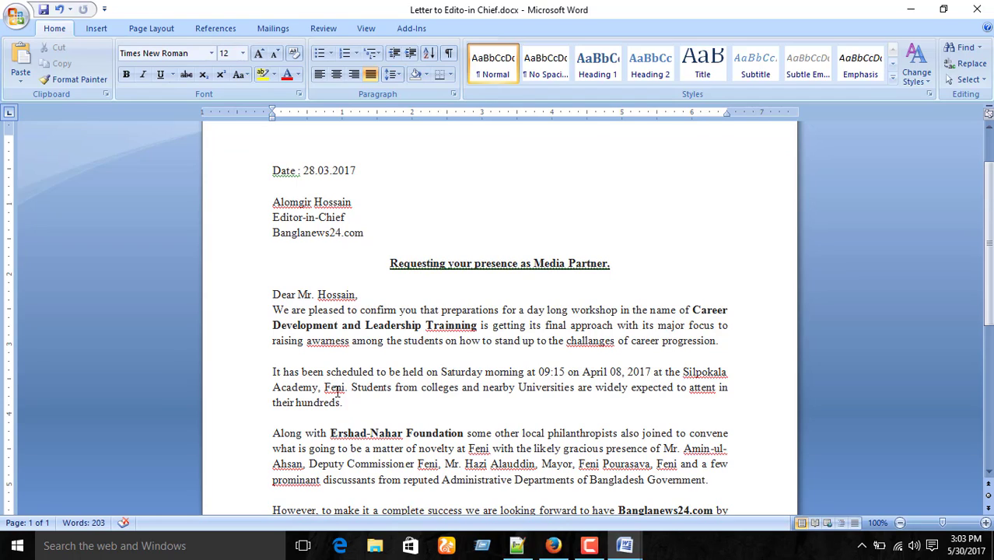
type(".")
left_click(319, 372, "ctrl")
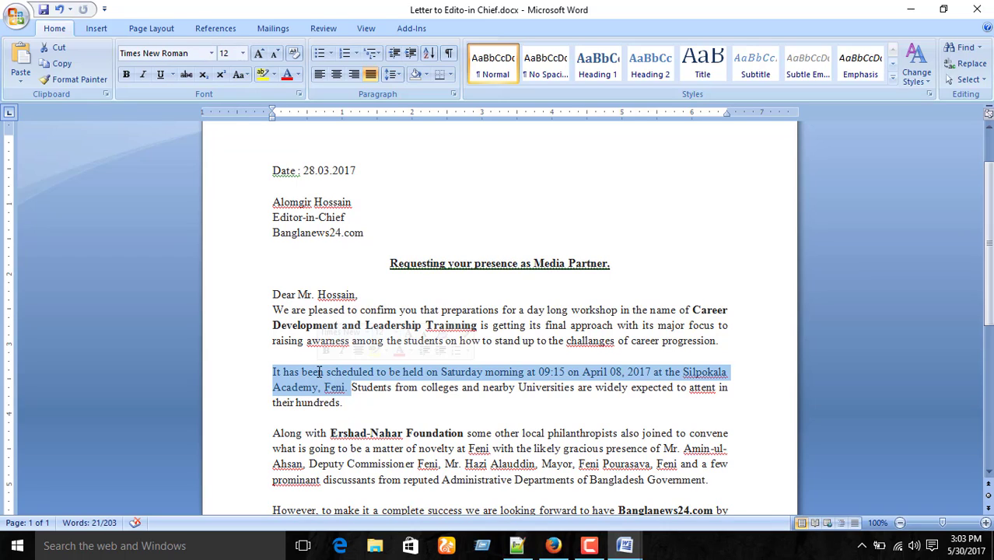
left_click(346, 406)
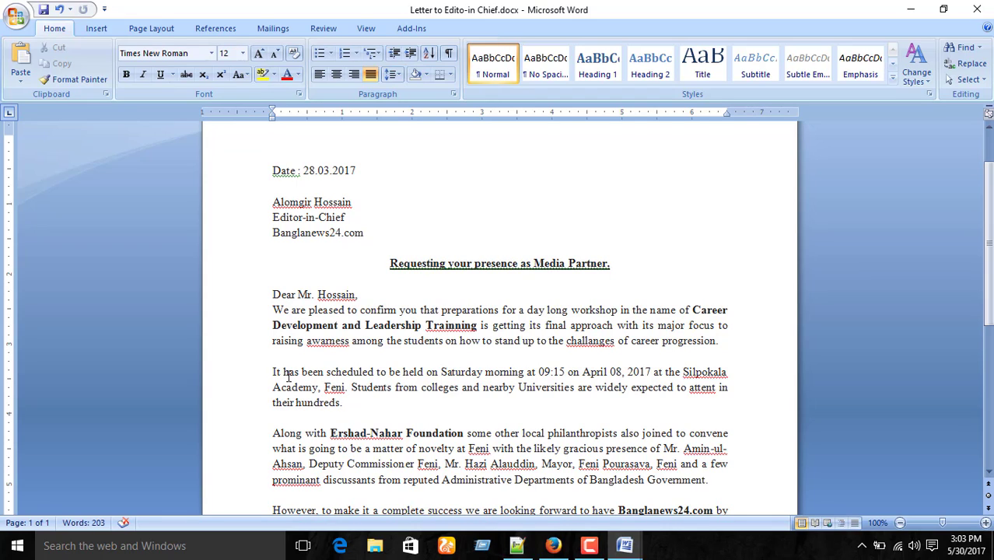
- Select the entire second paragraph, from "It has been scheduled" to "their hundreds."
left_click_drag(274, 372, 412, 401)
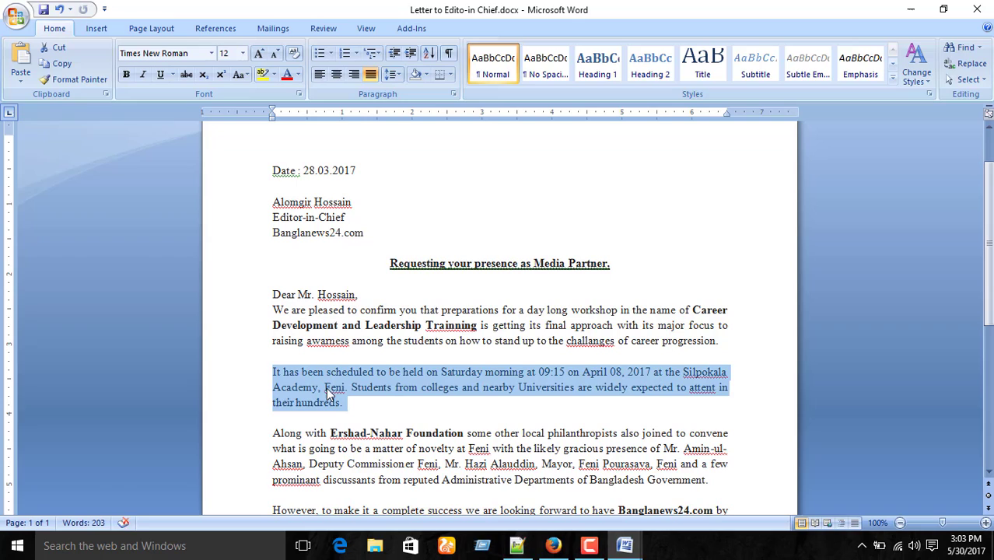
left_click(271, 362)
left_click_drag(272, 367, 357, 400)
left_click(349, 403)
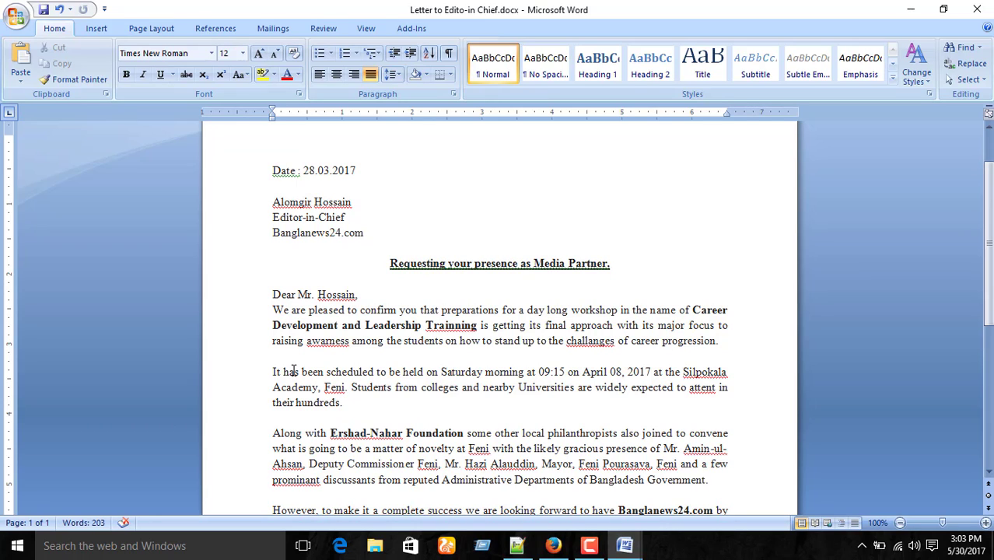
triple_click(294, 371)
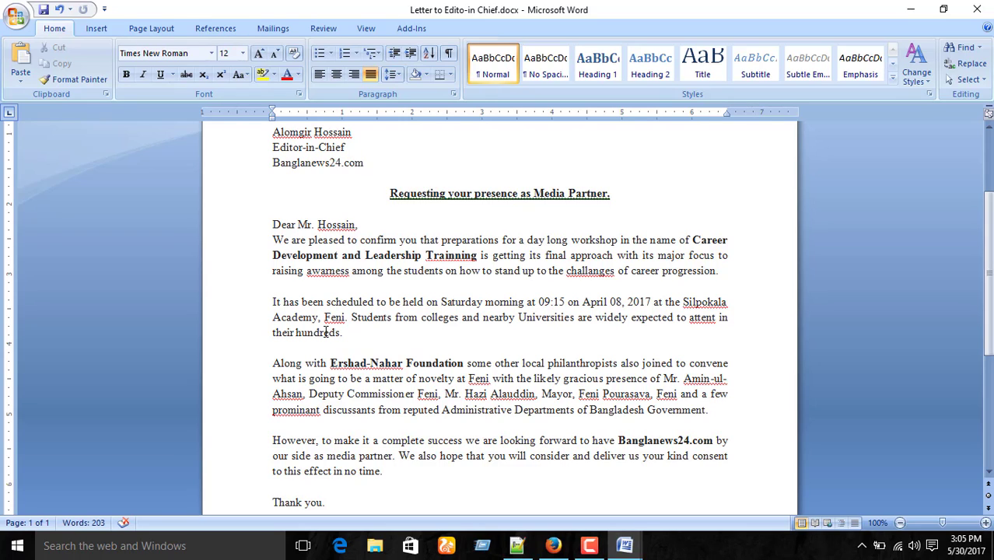
- Place the insertion point before "It has been scheduled" and extend the selection character by character through "Saturday morning at"
key("Right")
key("Right")
key("Right")
key("Right")
key("Right")
key("Right")
key("Right")
key("Right")
key("Right")
key("Right")
key("Right")
key("Right")
key("Left")
key("Left")
key("Left")
key("Left")
key("Left")
key("Left")
key("Left")
key("Left")
key("Left")
key("Left")
key("Left")
key("Left")
key("Left")
key("Left")
key("shift")
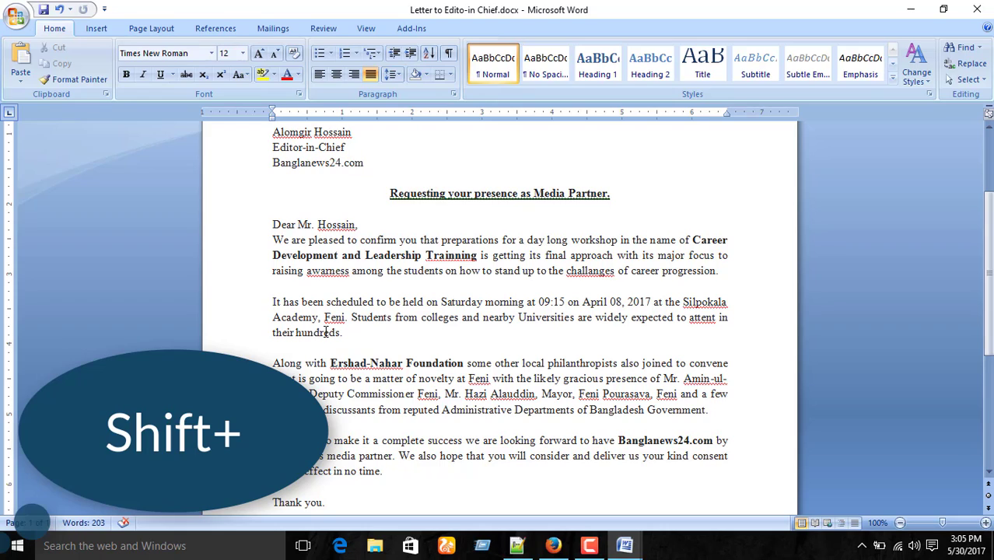
key("shift+Right")
key("shift+Right")
key("shift+Right")
key("shift+Right")
key("shift+Right")
key("shift+Right")
key("shift+Right")
key("shift+Right")
key("shift+Right")
key("shift+Right")
key("shift+Right")
key("shift+Right")
key("shift+Right")
key("shift+Right")
key("shift+Right")
key("shift+Right")
key("shift+Right")
key("shift+Right")
key("shift+Right")
key("shift+Right")
key("shift+Right")
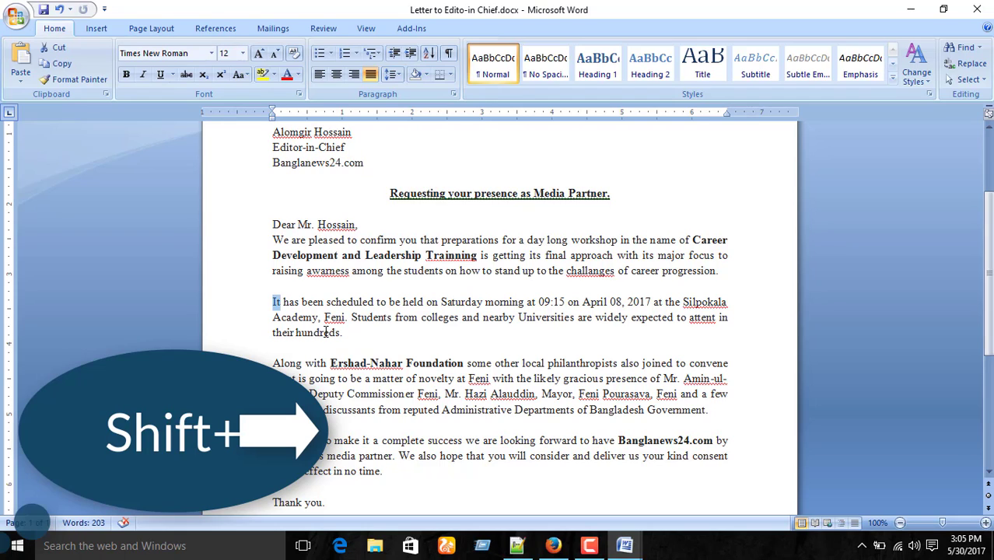
key("shift+Right")
key("shift+Right")
key("shift+Right")
key("shift+Right")
key("shift+Right")
key("shift+Right")
key("shift+Right")
key("shift+Right")
key("shift+Right")
key("shift+Right")
key("shift+Right")
key("shift+Right")
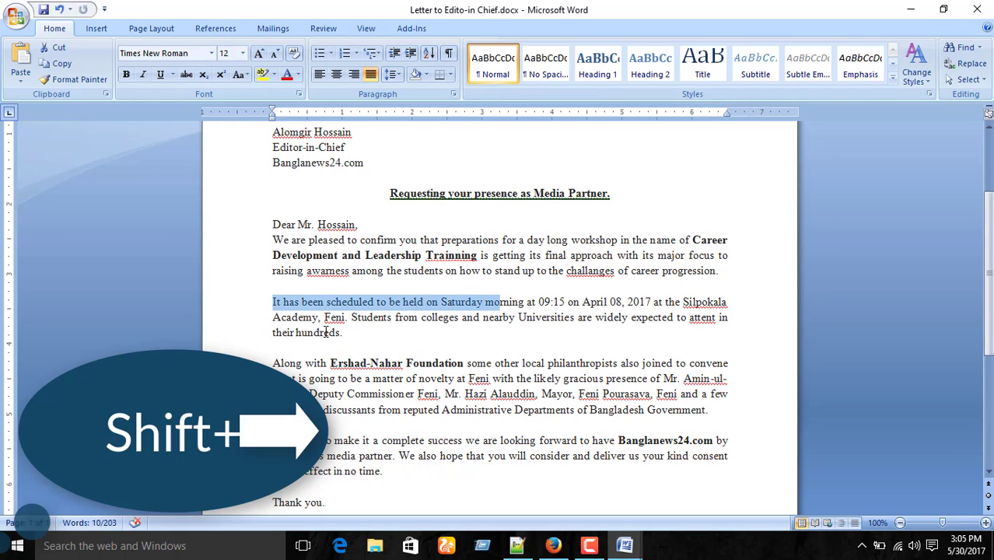
key("shift+Right")
key("shift+Right")
key("shift+Right")
key("shift+Right")
key("shift+Right")
key("shift+Right")
key("shift+Right")
key("shift+Right")
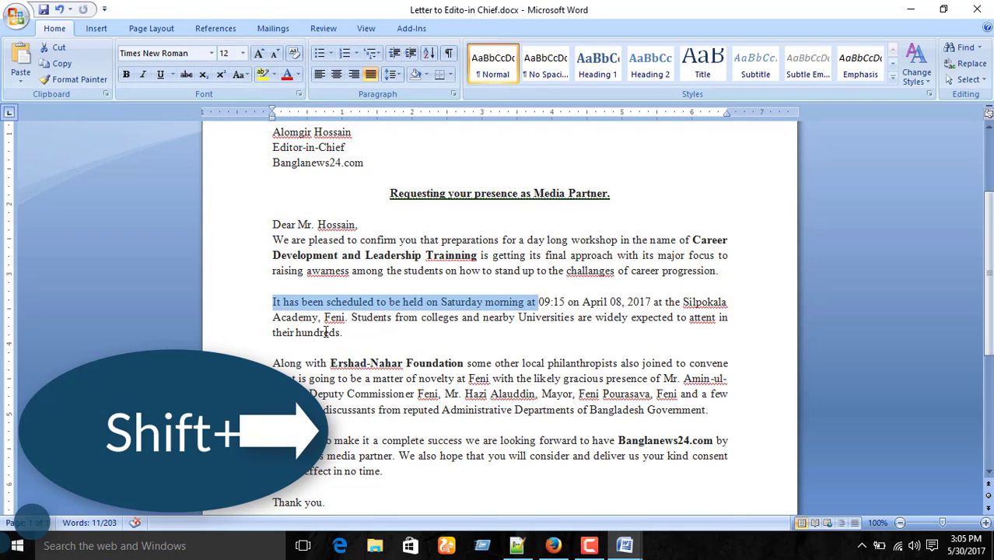
- Extend the selection from "It has been scheduled" character by character through "Students from colleges and nearby" in the second paragraph
key("shift+Right")
key("shift+Right")
key("shift+Right")
key("shift+Right")
key("shift+Right")
key("shift+Right")
key("shift+Right")
key("shift+Right")
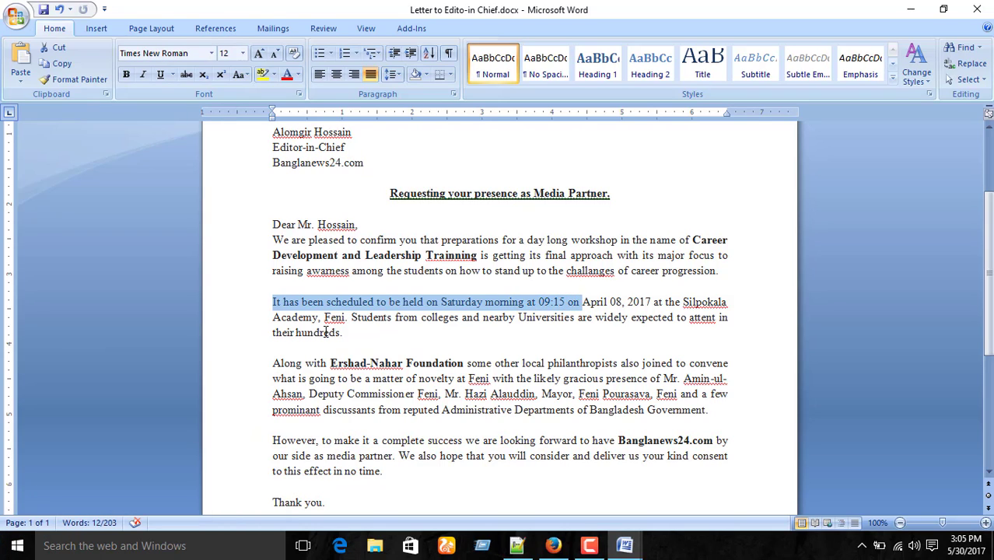
key("shift+Right")
key("shift+Right")
key("shift+Right")
key("shift+Right")
key("shift+Right")
key("shift+Right")
key("shift+Right")
key("shift+Right")
key("shift+Right")
key("shift+Right")
key("shift+Right")
key("shift+Right")
key("shift+Right")
key("shift+Right")
key("shift+Right")
key("shift+Right")
key("shift+Right")
key("shift+Right")
key("shift+Right")
key("shift+Right")
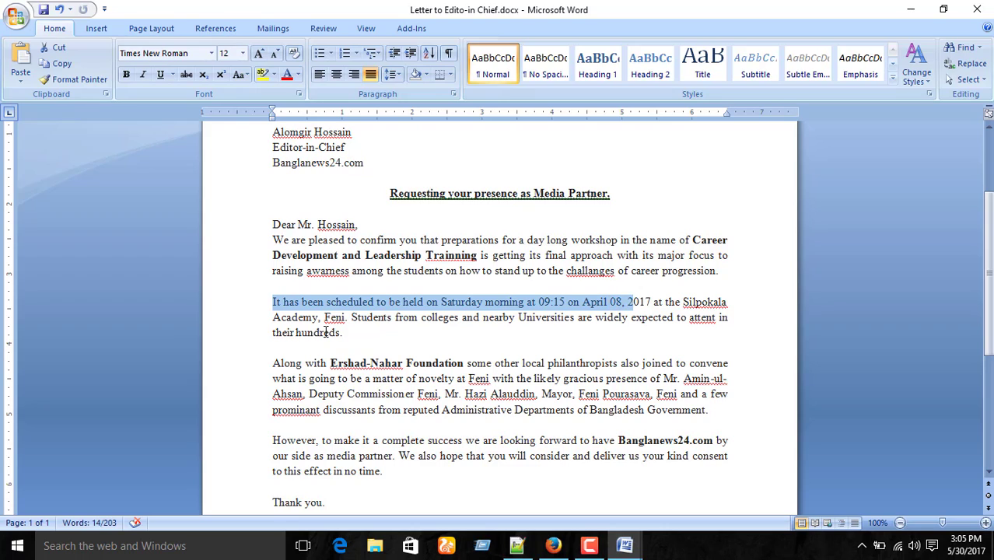
key("shift+Right")
key("shift+Right")
key("shift+Right")
key("shift+Right")
key("shift+Right")
key("shift+Right")
key("shift+Right")
key("shift+Right")
key("shift+Right")
key("shift+Right")
key("shift+Right")
key("shift+Right")
key("shift+Right")
key("shift+Right")
key("shift+Right")
key("shift+Right")
key("shift+Right")
key("shift+Right")
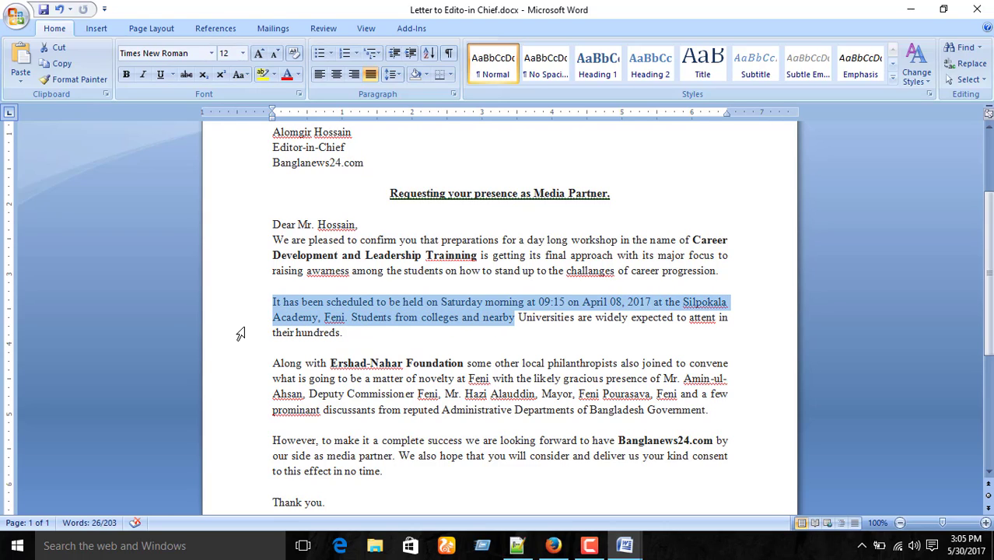
- Select the entire content of the letter at once and clear the selection
scroll(395, 238, "up", 2)
scroll(401, 254, "down", 3)
scroll(401, 255, "down", 5)
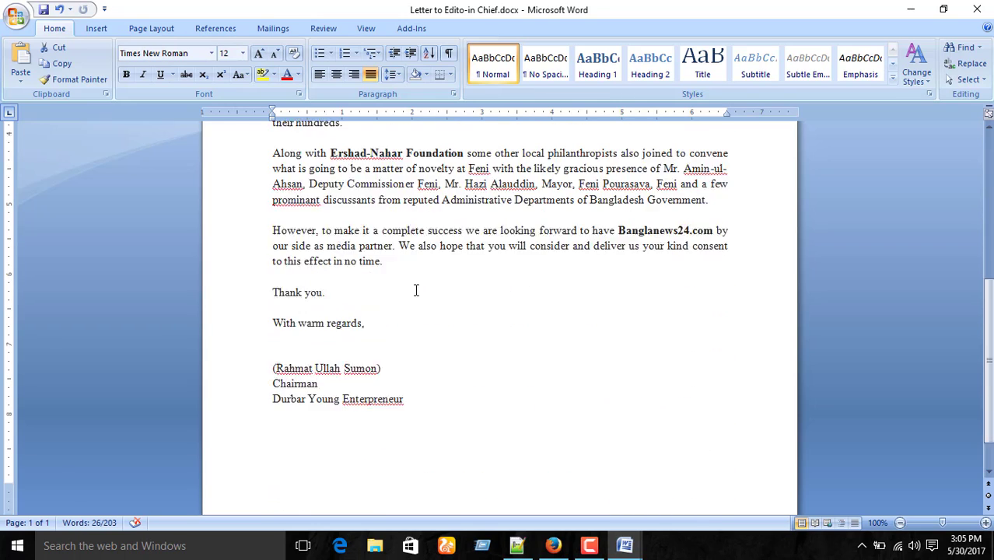
scroll(417, 289, "up", 3)
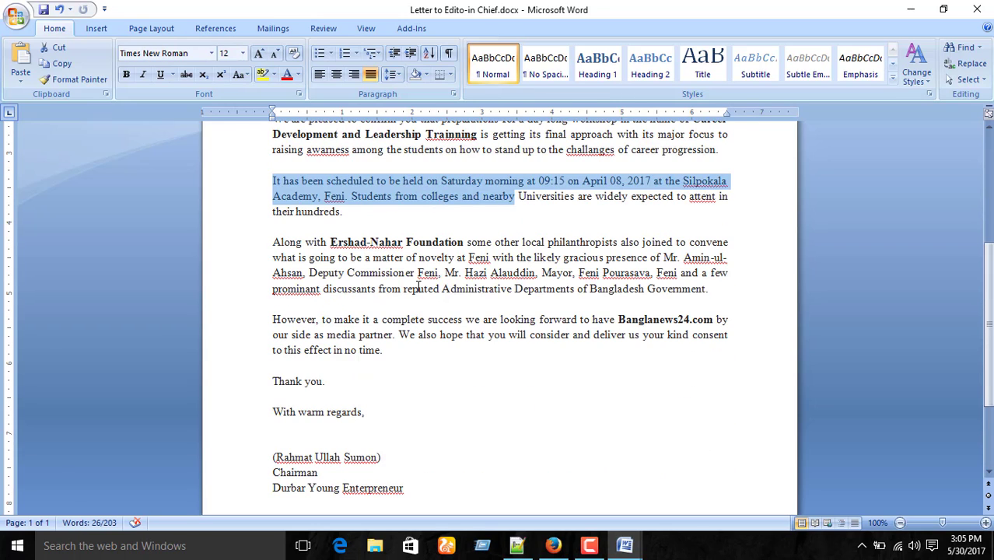
scroll(418, 276, "up", 3)
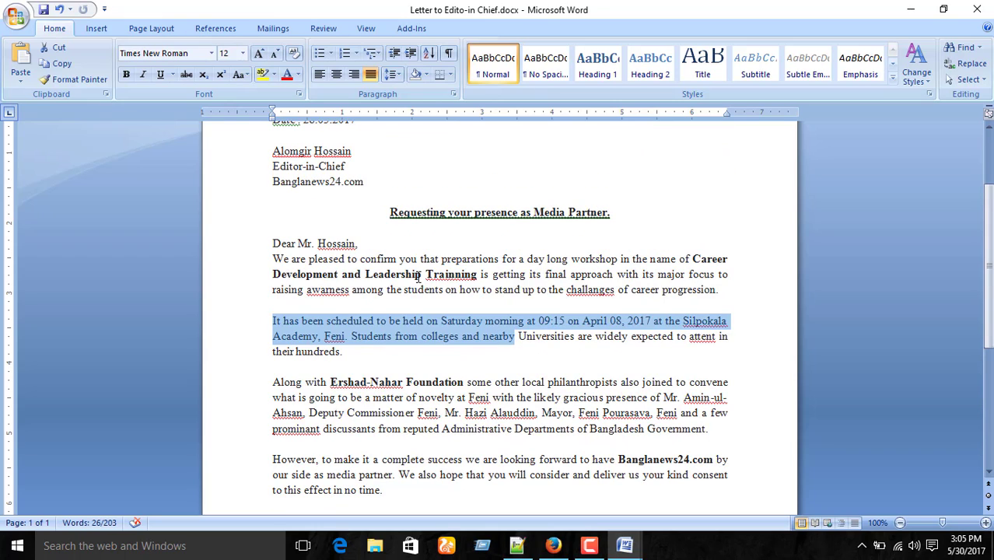
left_click(405, 277)
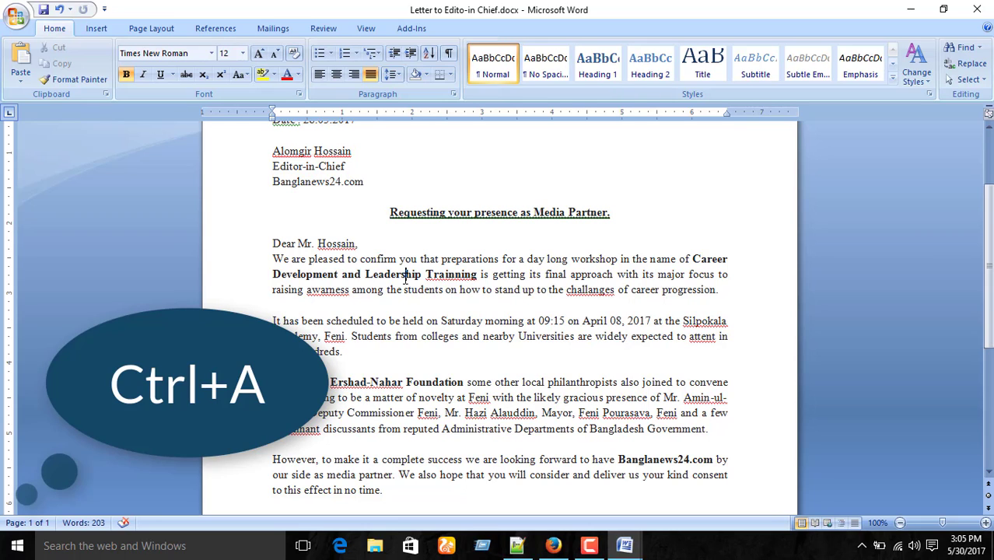
key("ctrl+a")
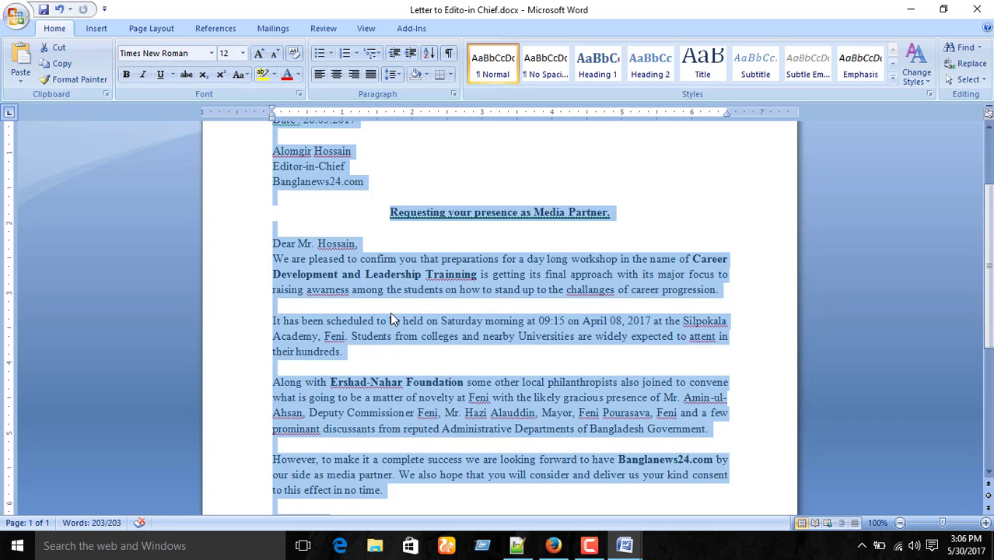
left_click(412, 293)
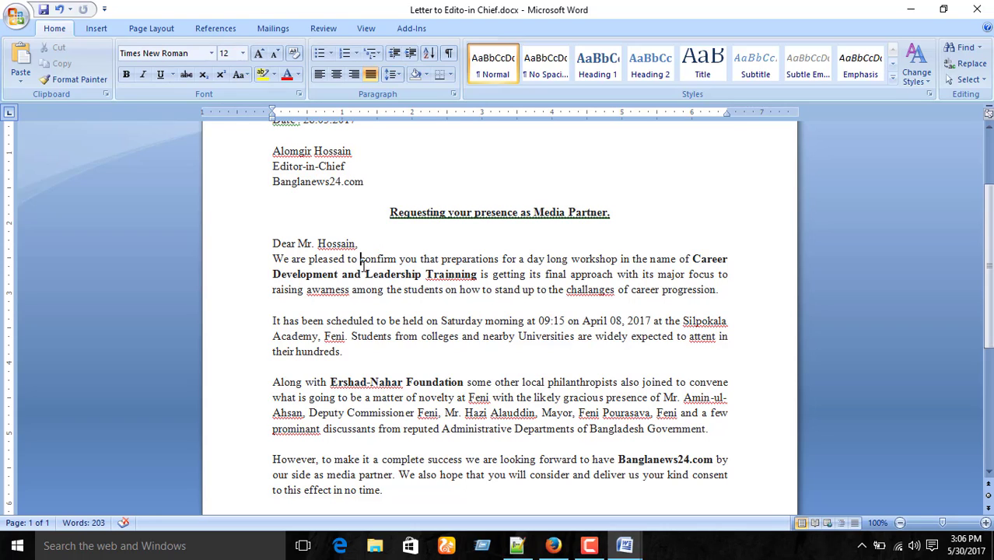
- Copy the word "confirm" from the opening paragraph's first line and paste it after "career progression."
left_click_drag(361, 258, 397, 259)
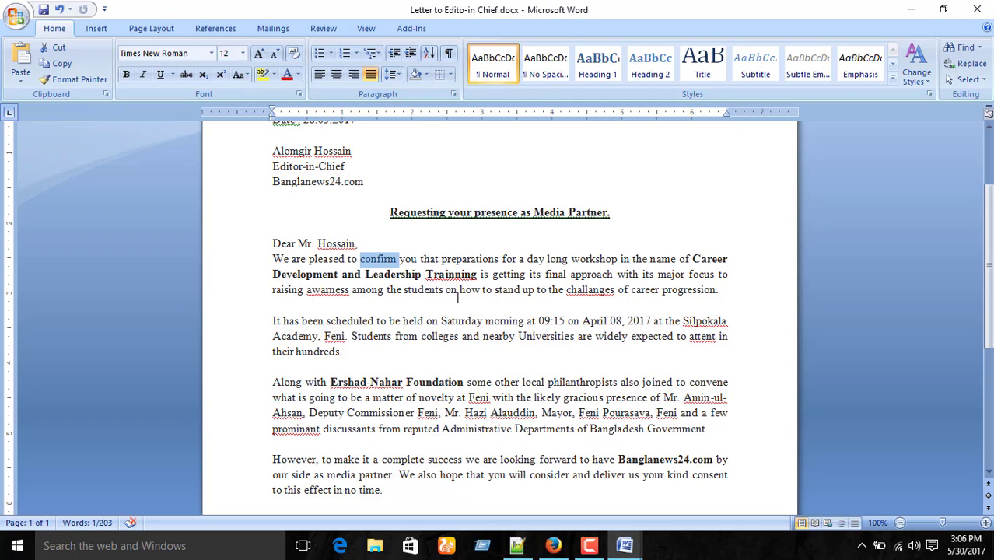
right_click(370, 264)
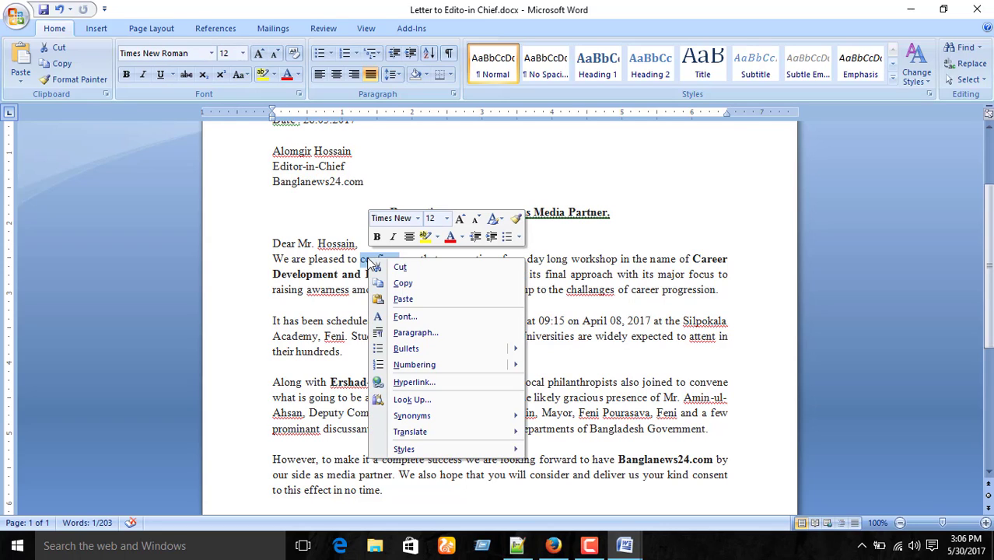
left_click(397, 286)
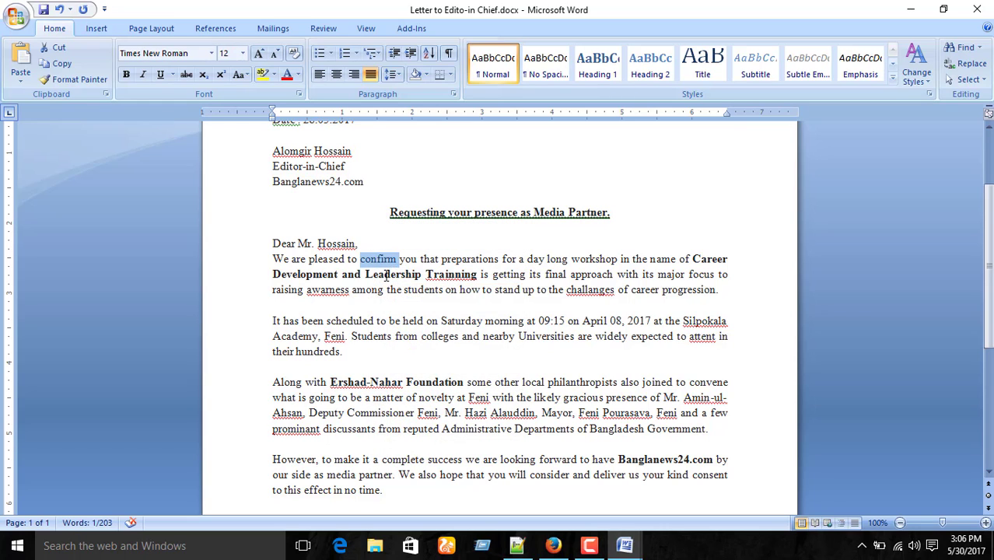
left_click(720, 292)
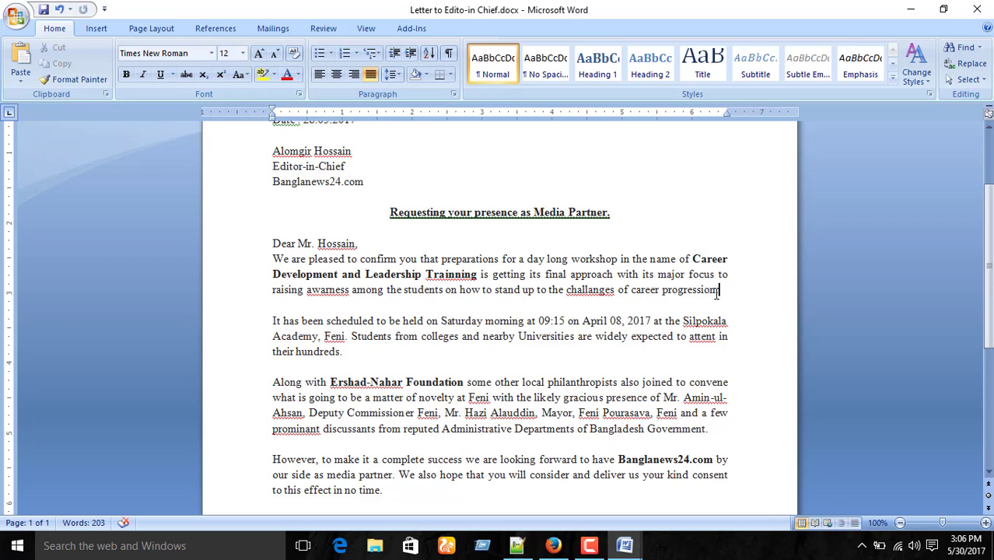
right_click(721, 290)
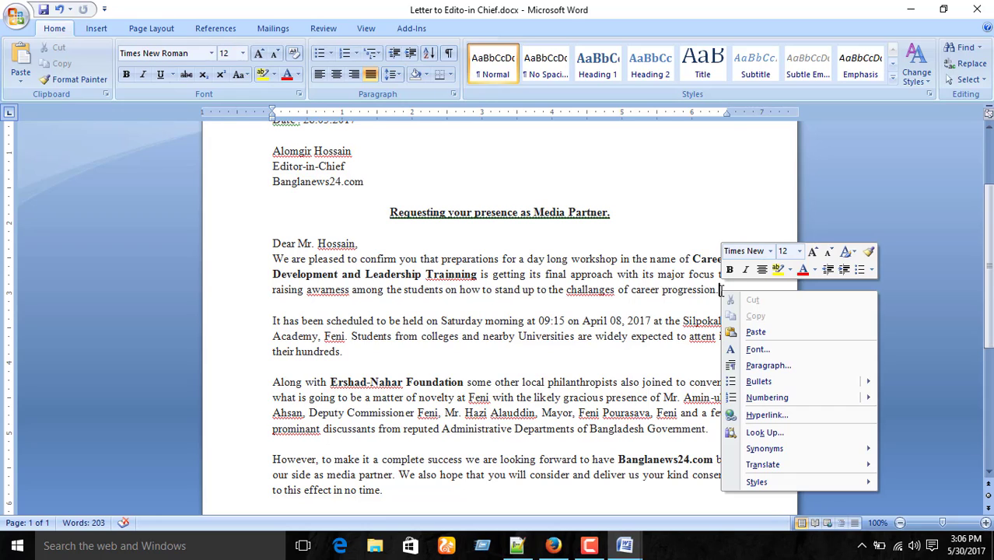
left_click(755, 331)
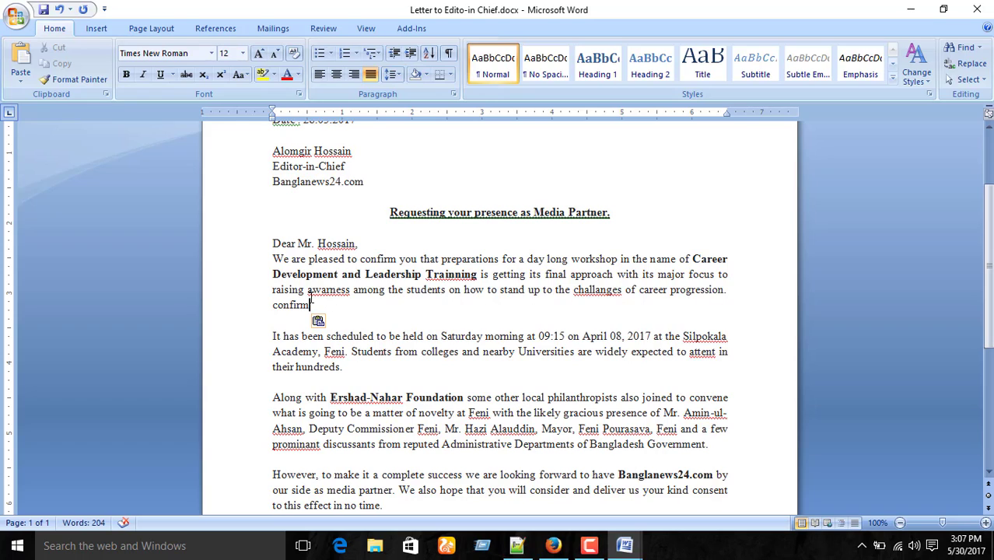
- Copy "confirm" from the opening paragraph's first line again and paste it after "their hundreds." in the second paragraph
left_click(361, 259)
left_click_drag(360, 259, 397, 260)
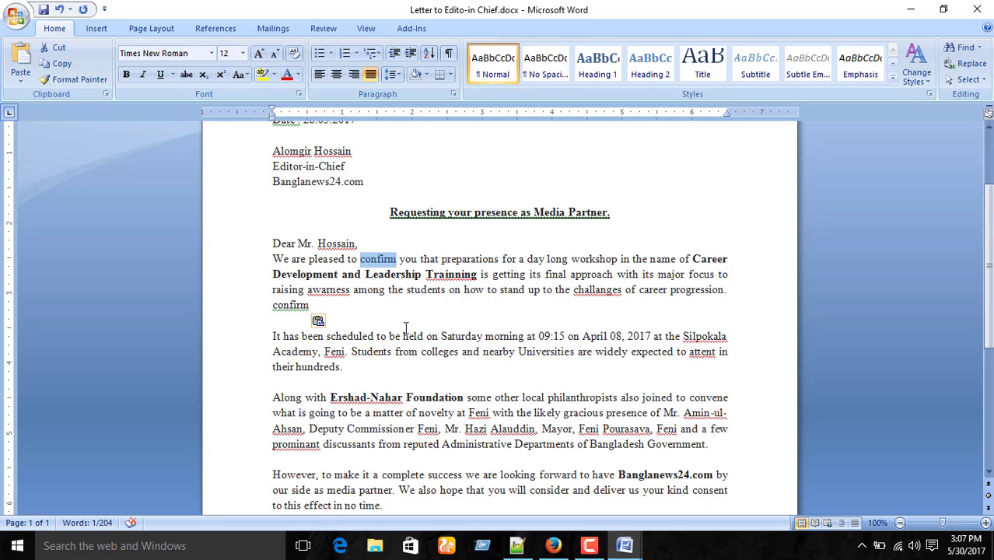
key("ctrl+c")
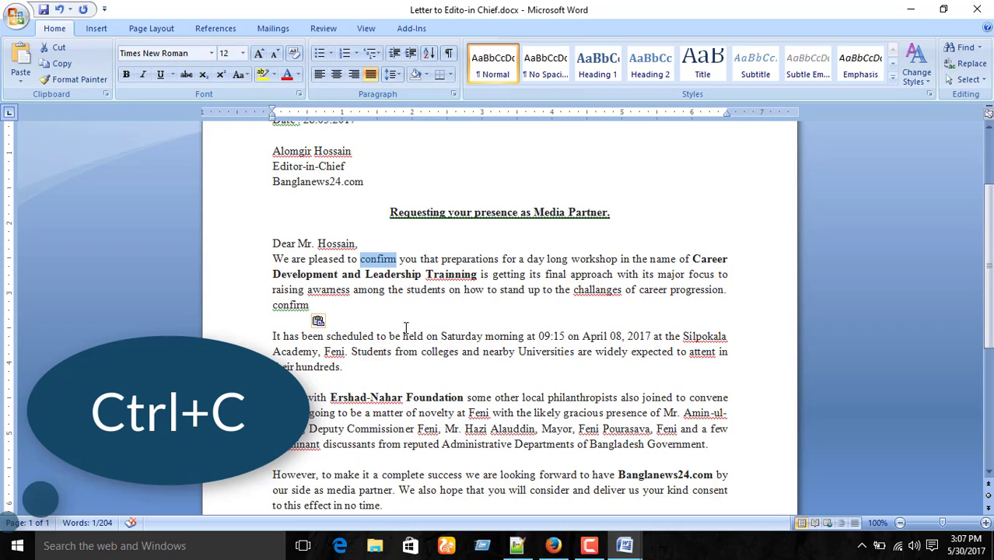
key("ctrl+c")
left_click(352, 366)
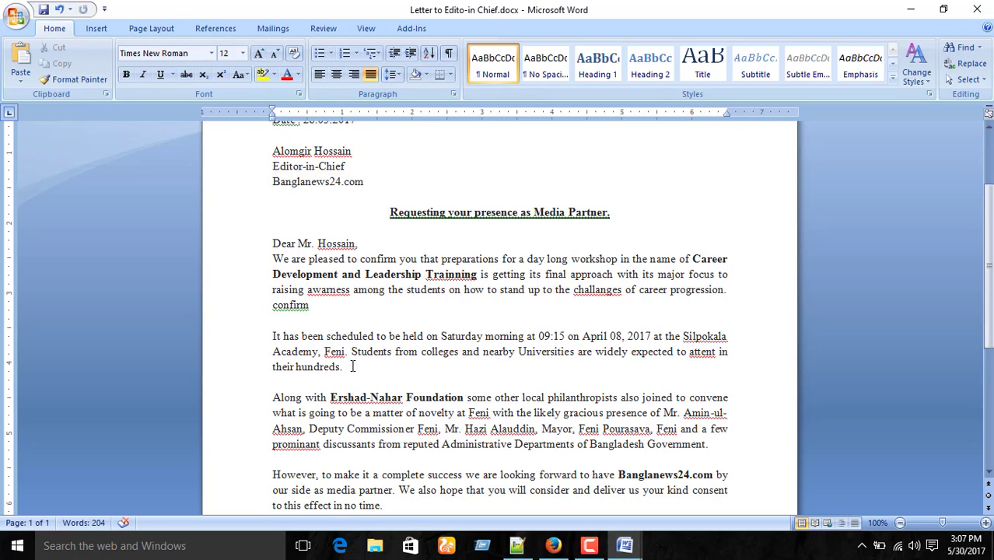
key("ctrl+v")
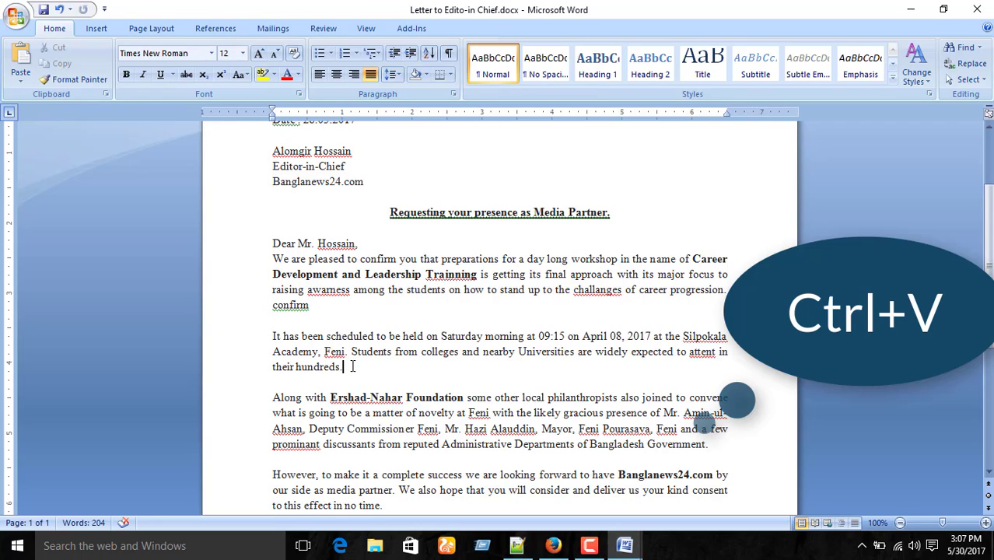
key("ctrl+v")
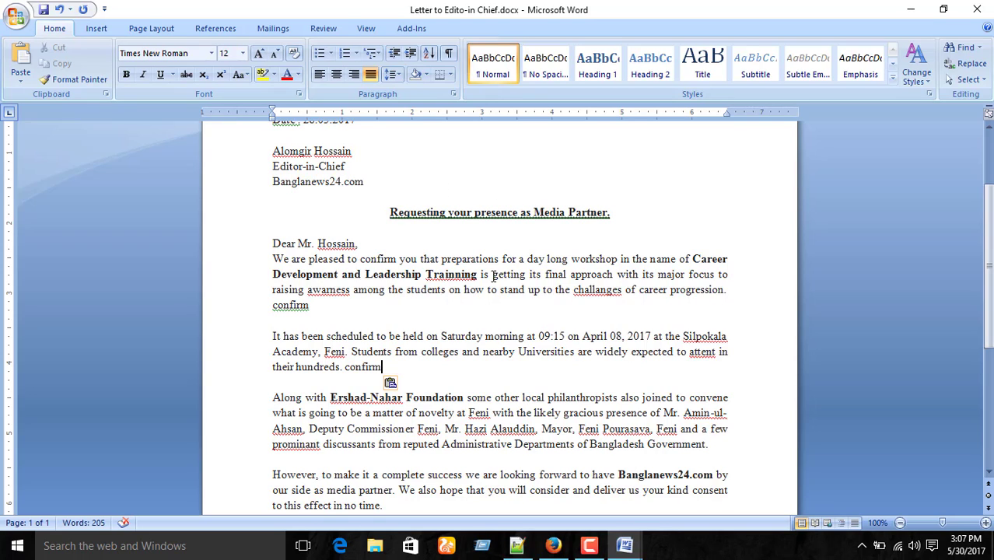
- Cut the word "preparations" from the opening paragraph's first line and paste it after "Confirm" at the end of the second paragraph
left_click_drag(499, 259, 441, 260)
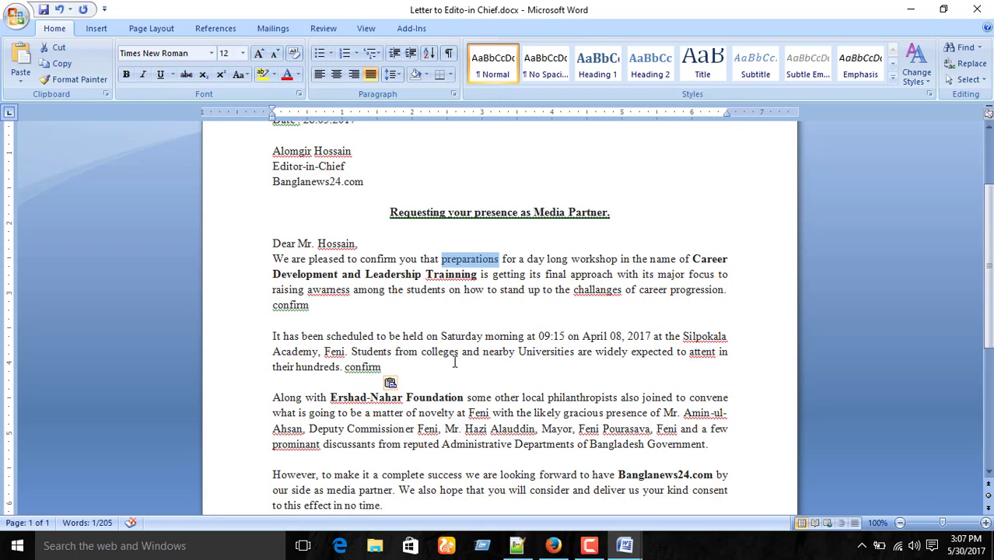
left_click(484, 249)
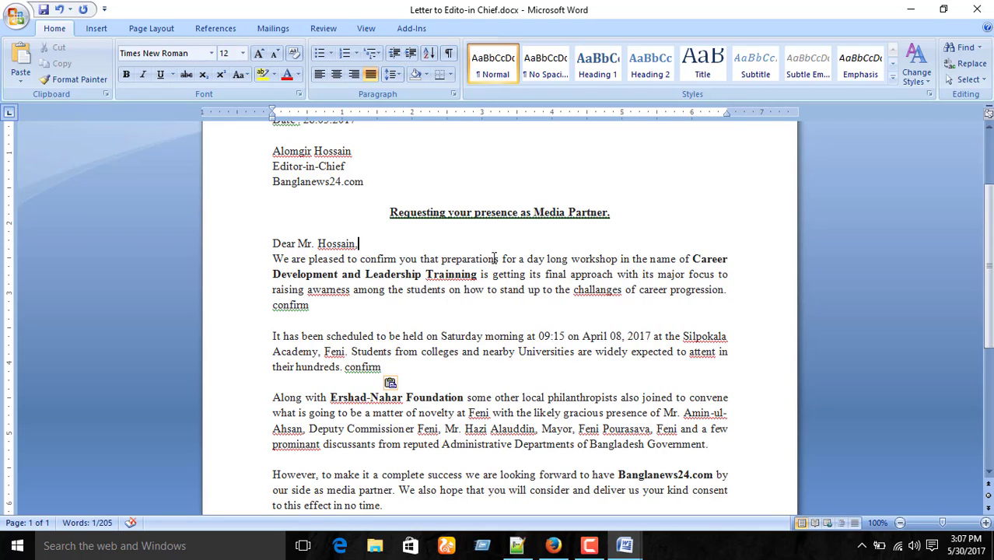
left_click_drag(499, 259, 440, 259)
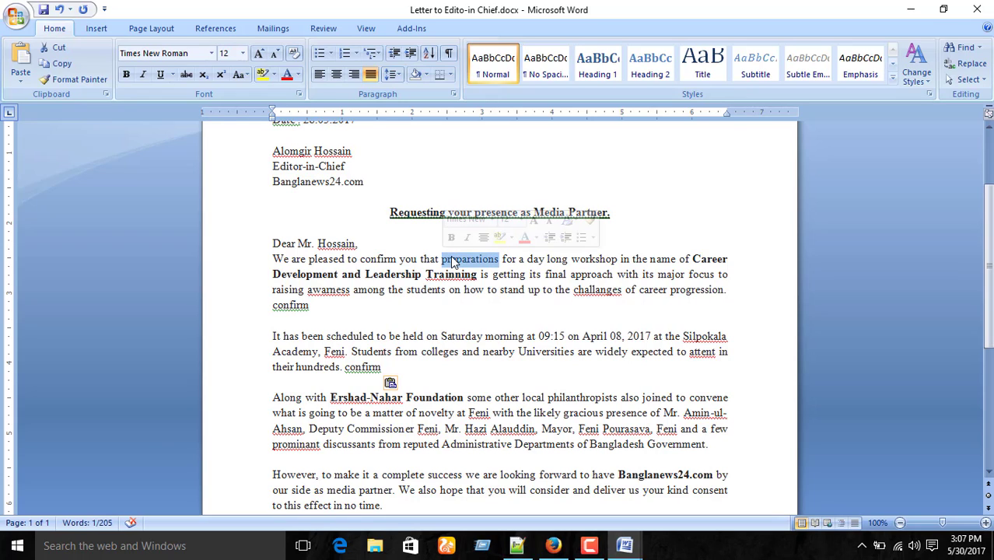
right_click(456, 264)
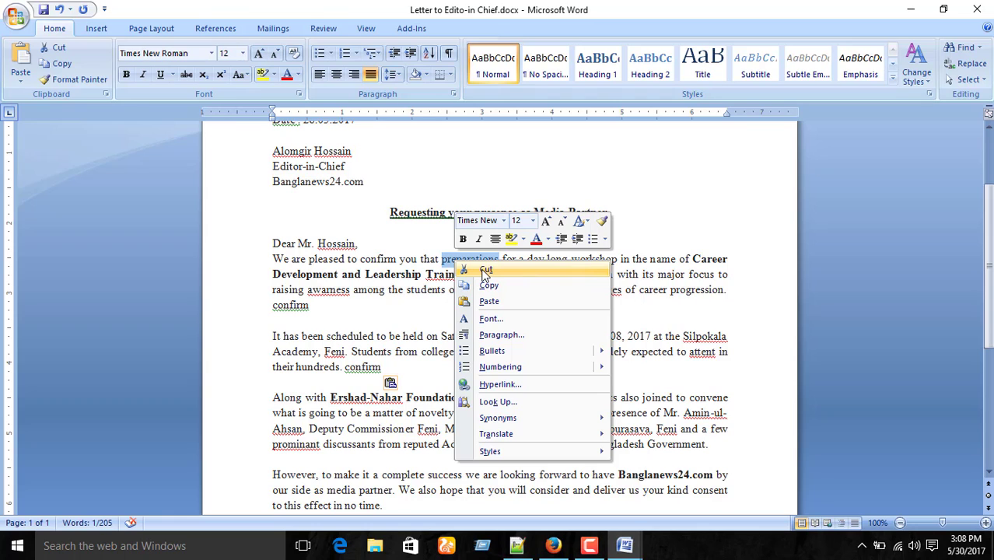
left_click(484, 271)
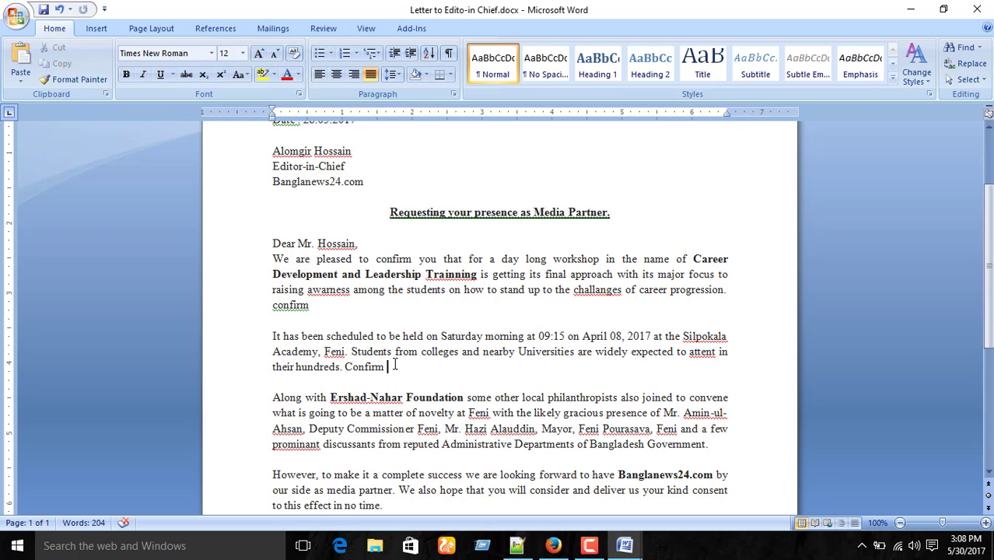
right_click(395, 365)
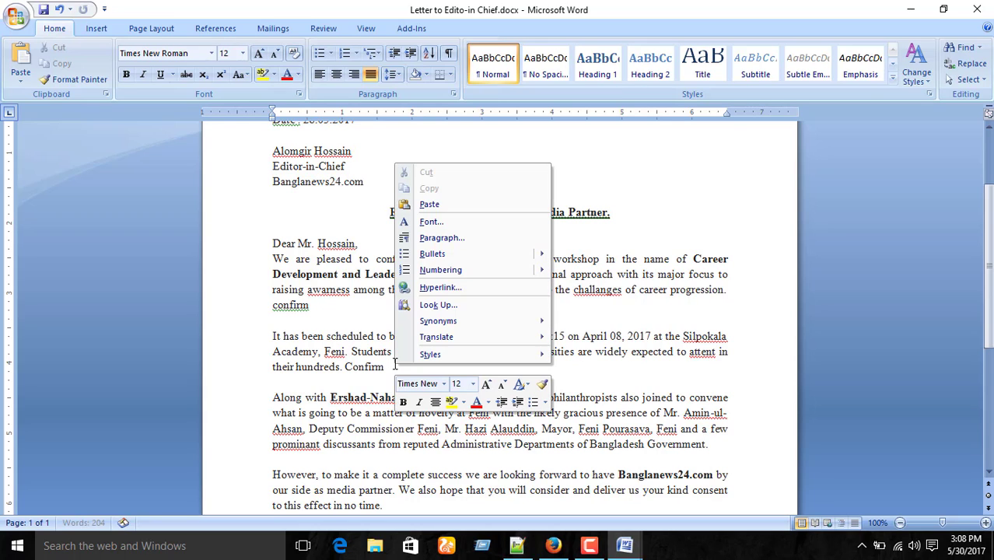
left_click(430, 204)
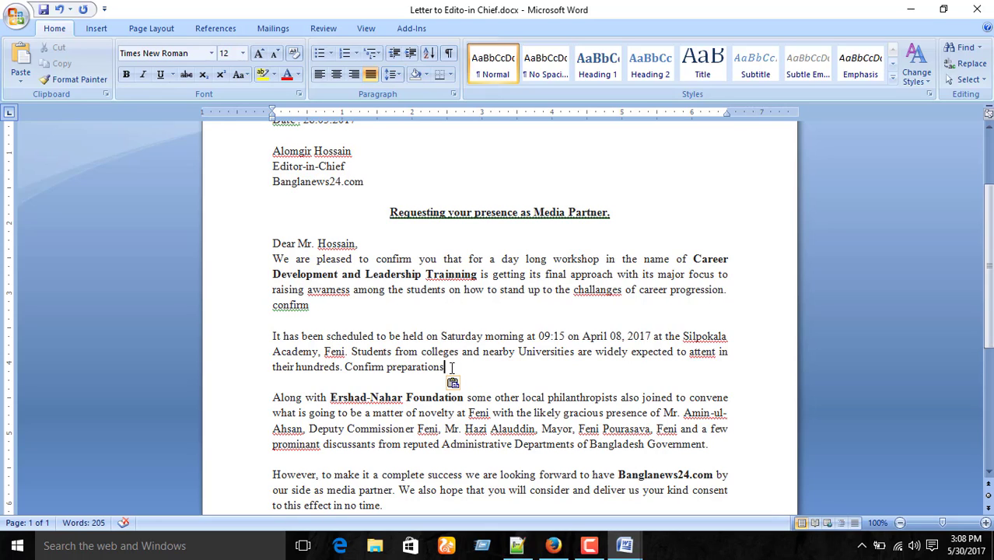
- Cut "preparations" from the end of the second paragraph and paste it after "in no time." in the last body paragraph
left_click_drag(450, 367, 401, 376)
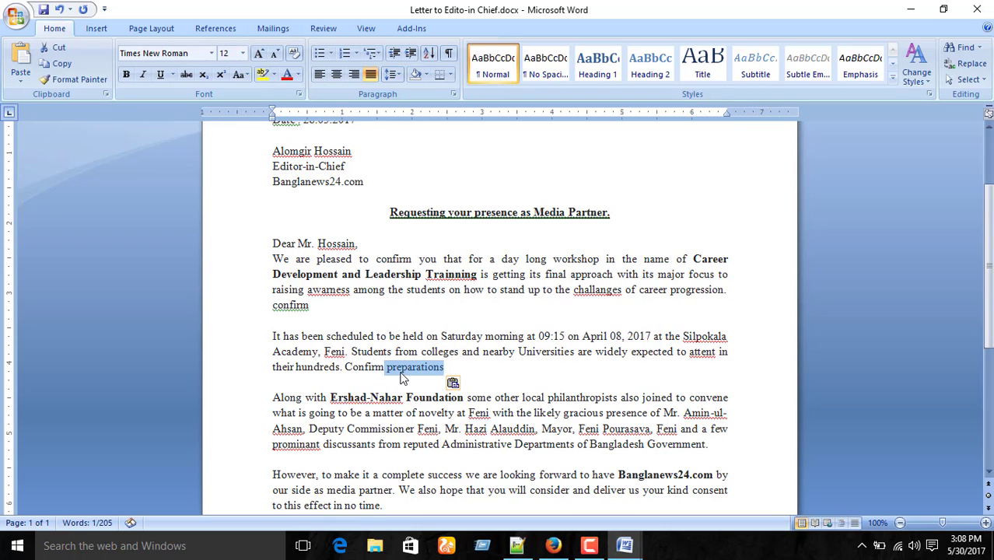
key("ctrl+x")
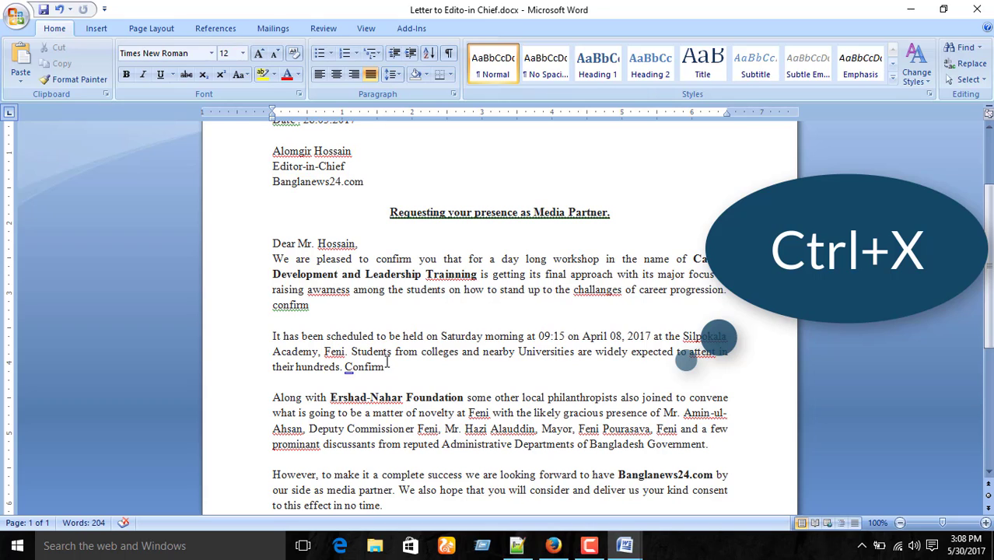
scroll(396, 363, "down", 5)
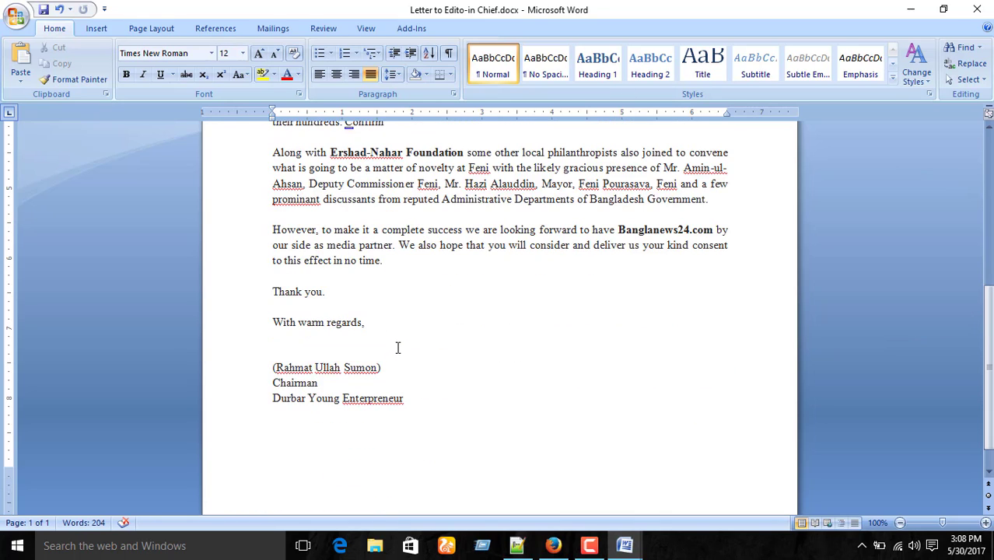
scroll(397, 343, "up", 1)
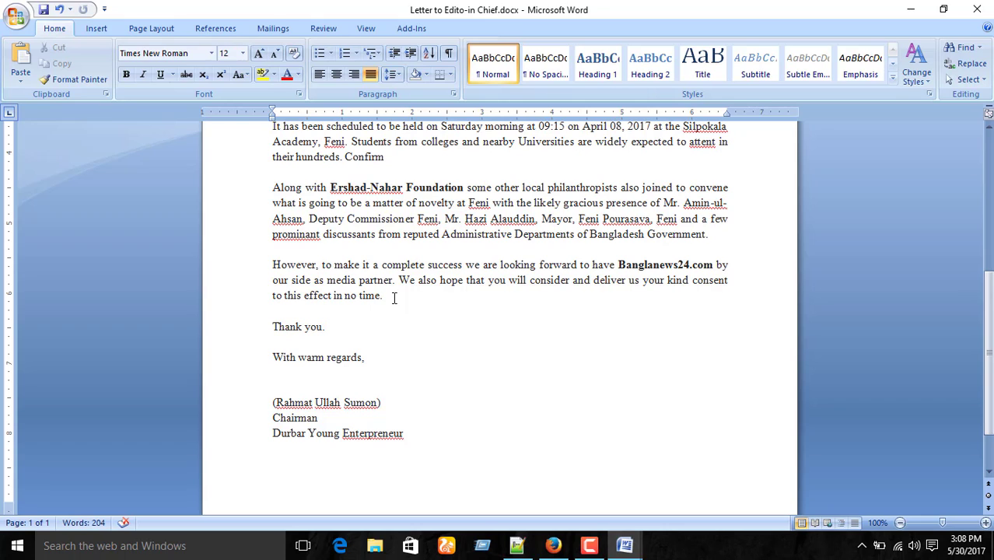
key("ctrl+v")
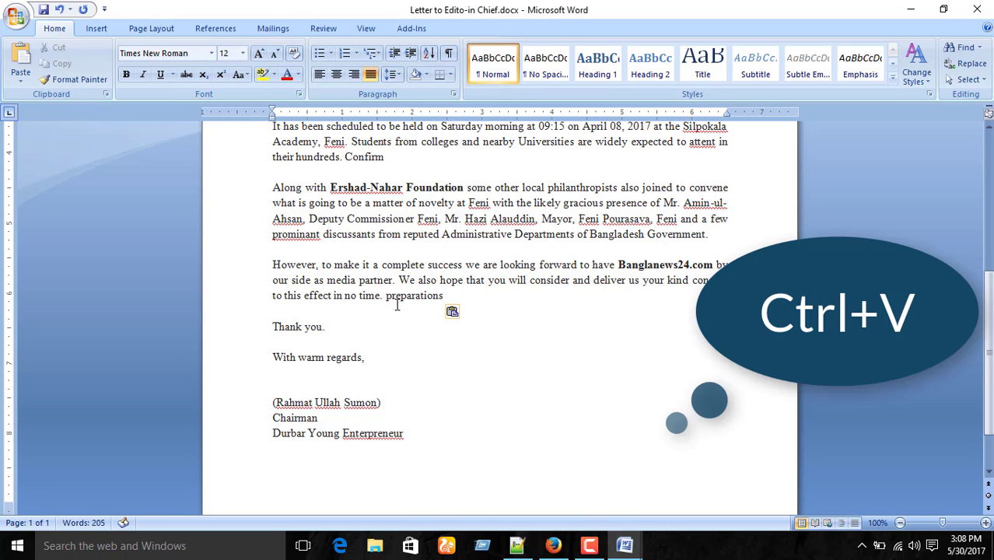
scroll(382, 316, "up", 3)
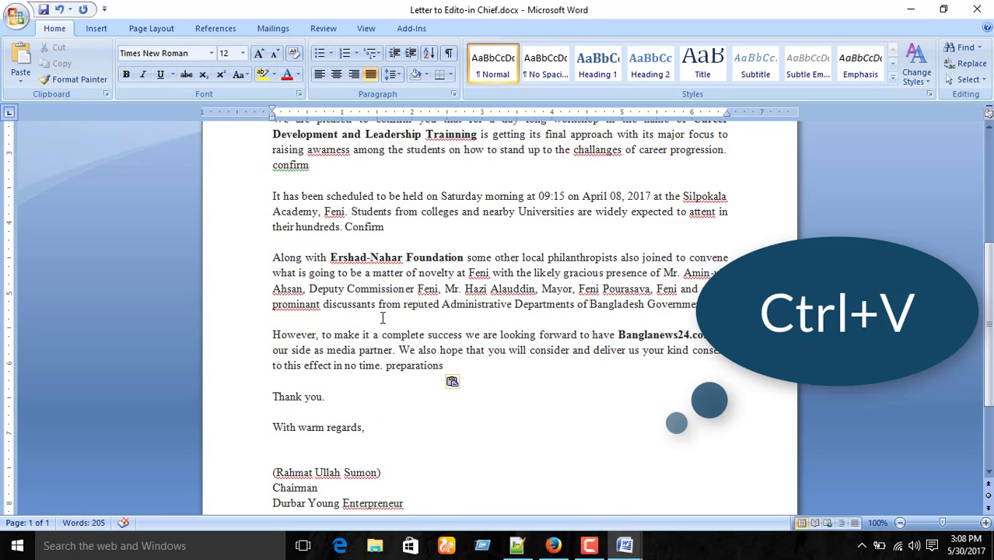
scroll(382, 316, "down", 5)
scroll(396, 328, "up", 5)
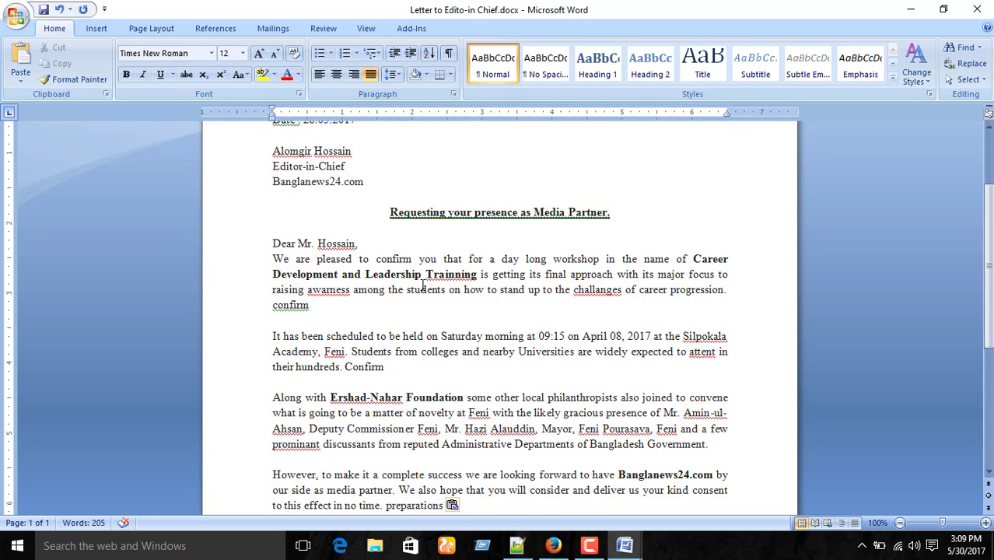
scroll(445, 311, "down", 2)
scroll(445, 311, "down", 3)
scroll(436, 303, "up", 3)
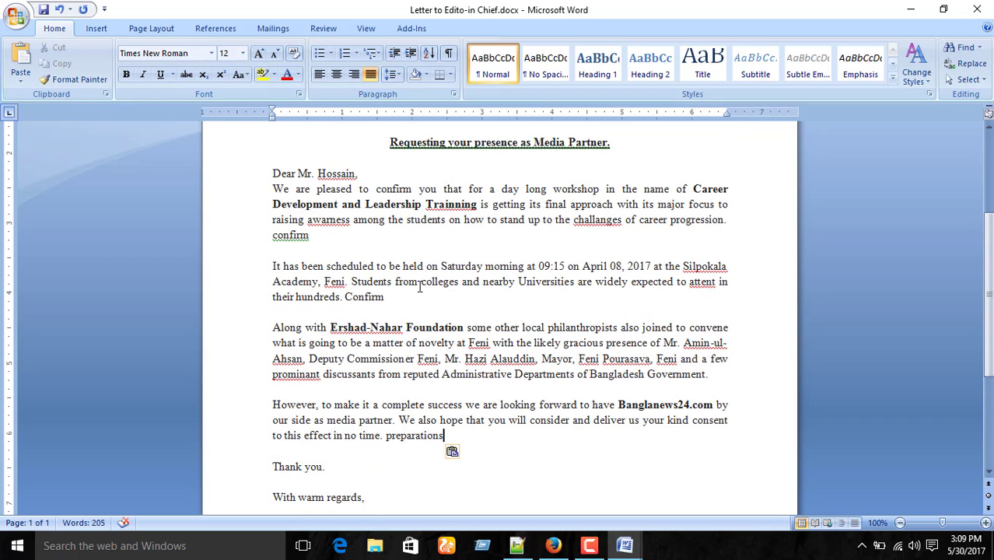
- Cut the second body paragraph, "It has been scheduled to be held…", and paste it on a new line below the signature block
left_click_drag(395, 299, 273, 266)
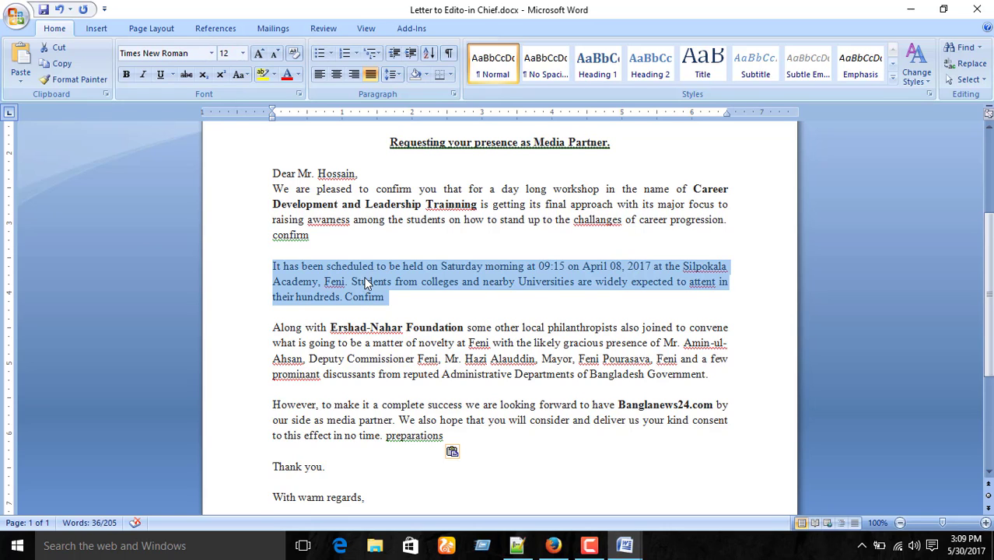
key("ctrl+x")
scroll(366, 280, "down", 5)
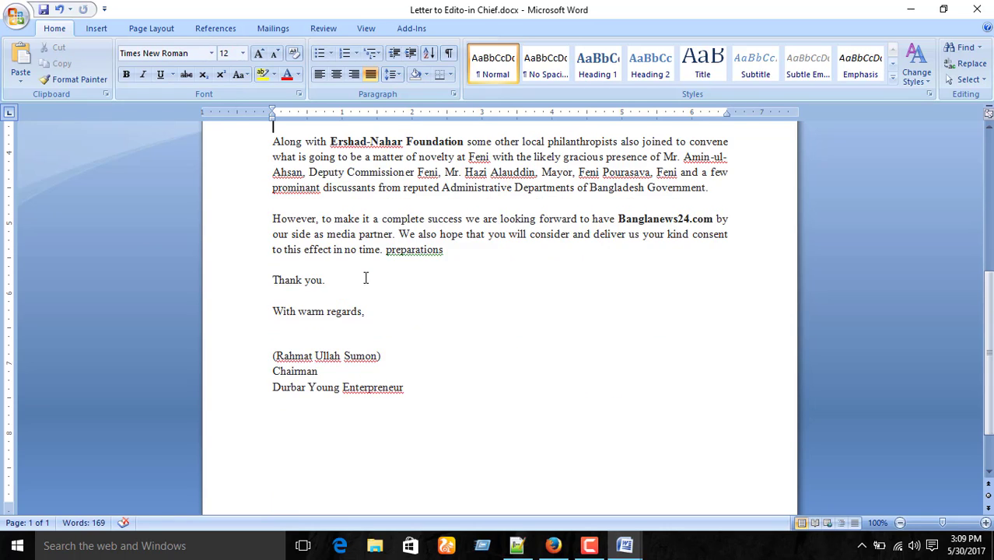
left_click(363, 334)
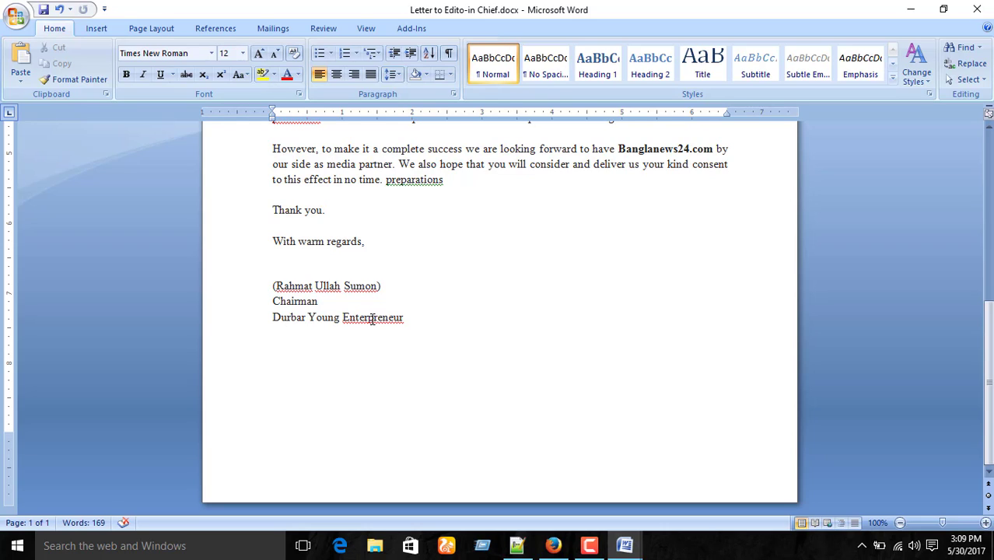
key("Return")
key("ctrl+v")
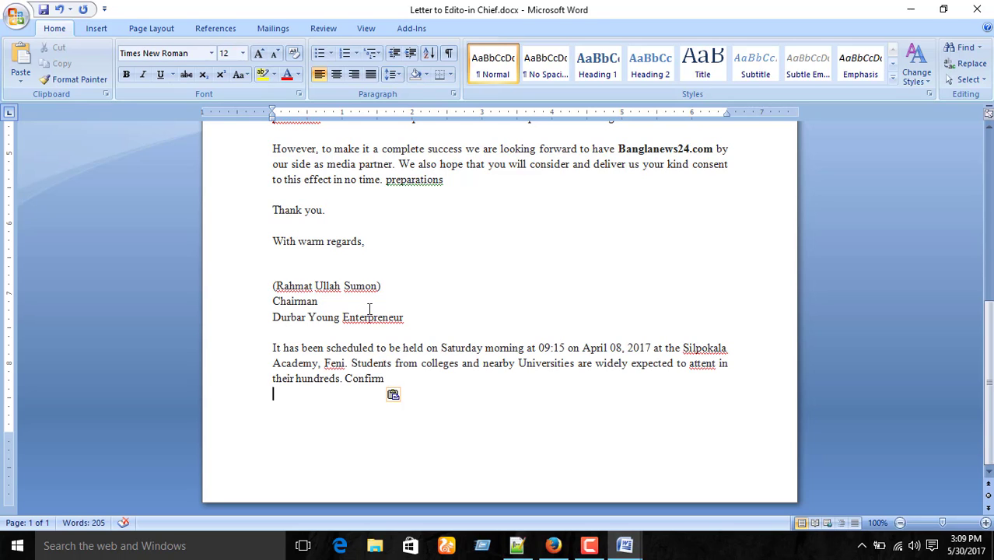
scroll(369, 309, "up", 6)
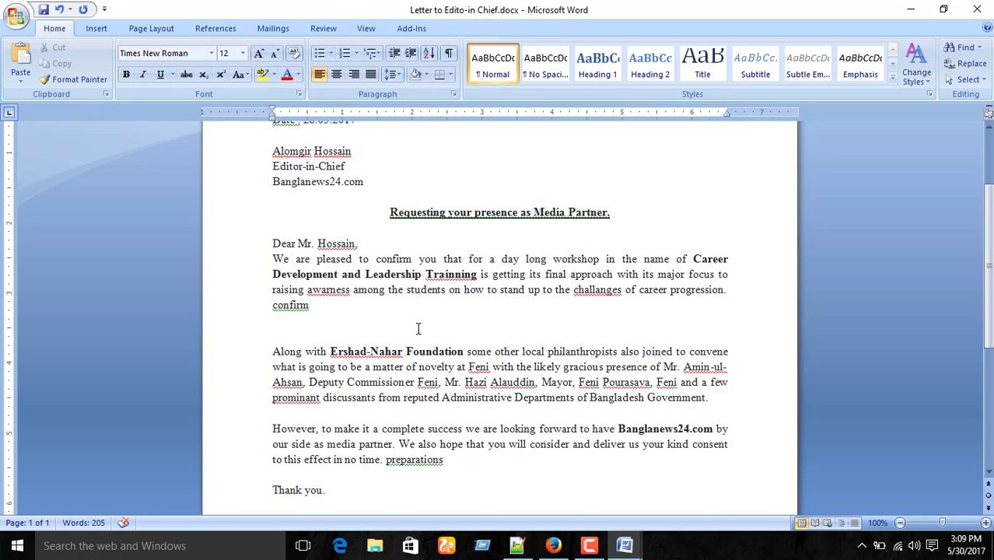
scroll(420, 329, "down", 6)
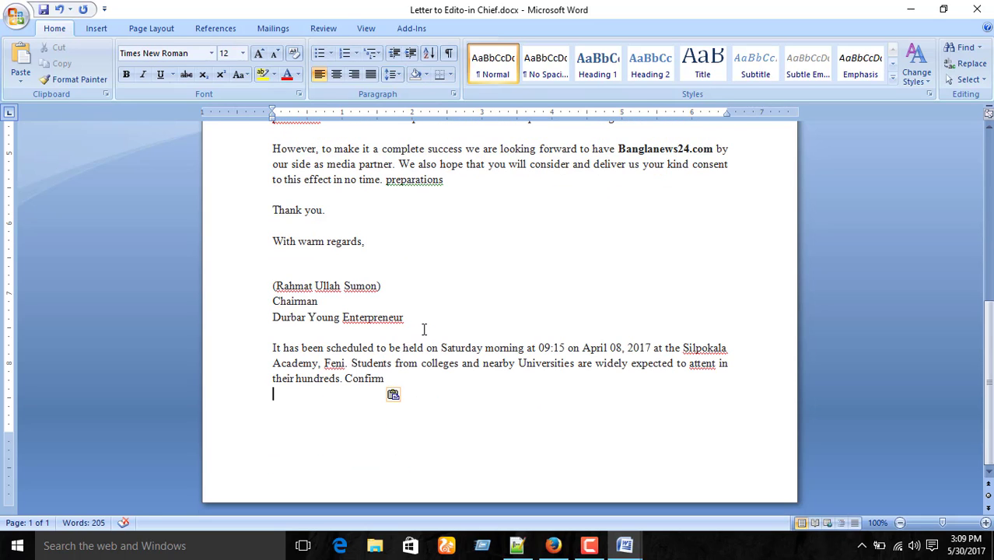
scroll(381, 326, "up", 2)
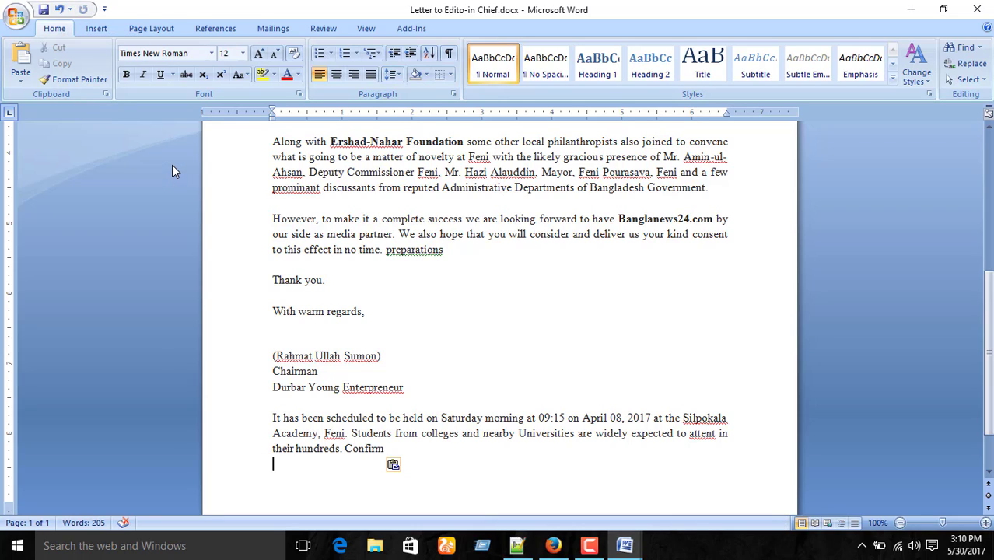
- Undo the paste below the signature block and the cut of the second body paragraph
left_click(60, 10)
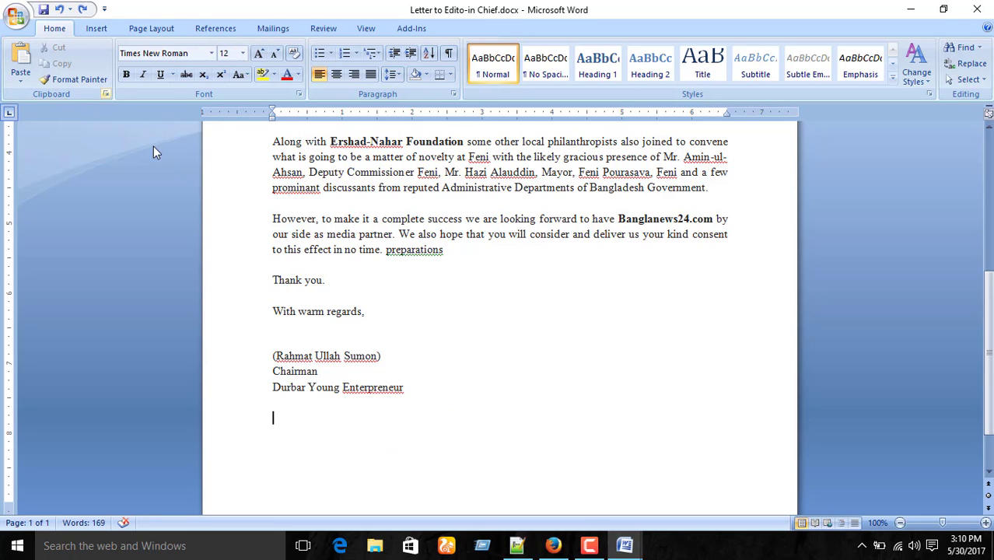
scroll(305, 350, "up", 2)
scroll(305, 340, "up", 3)
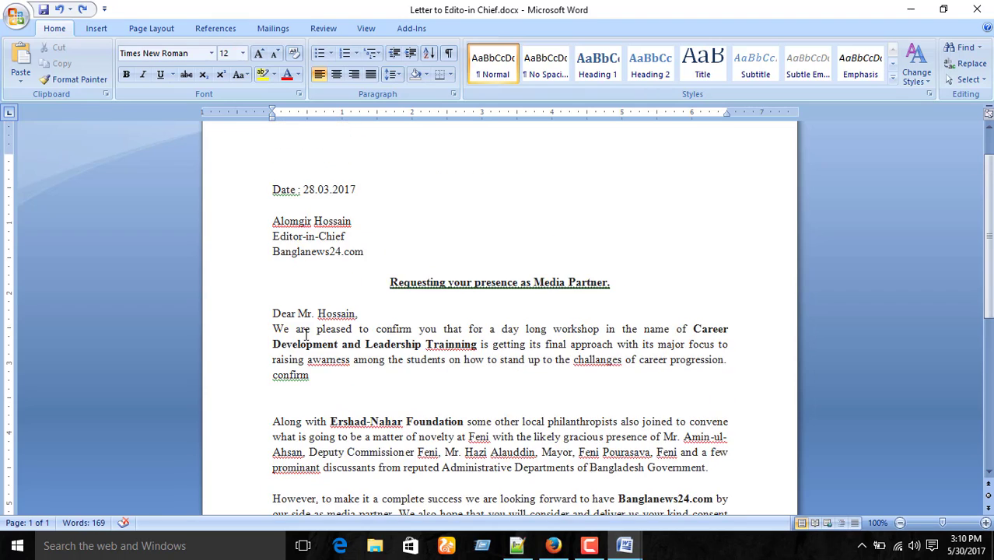
scroll(305, 338, "down", 6)
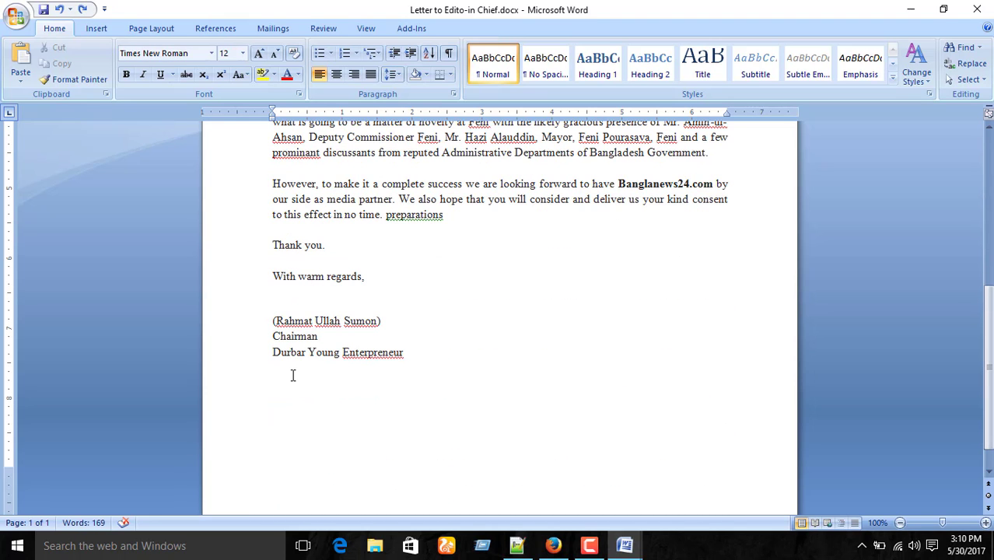
scroll(293, 376, "up", 2)
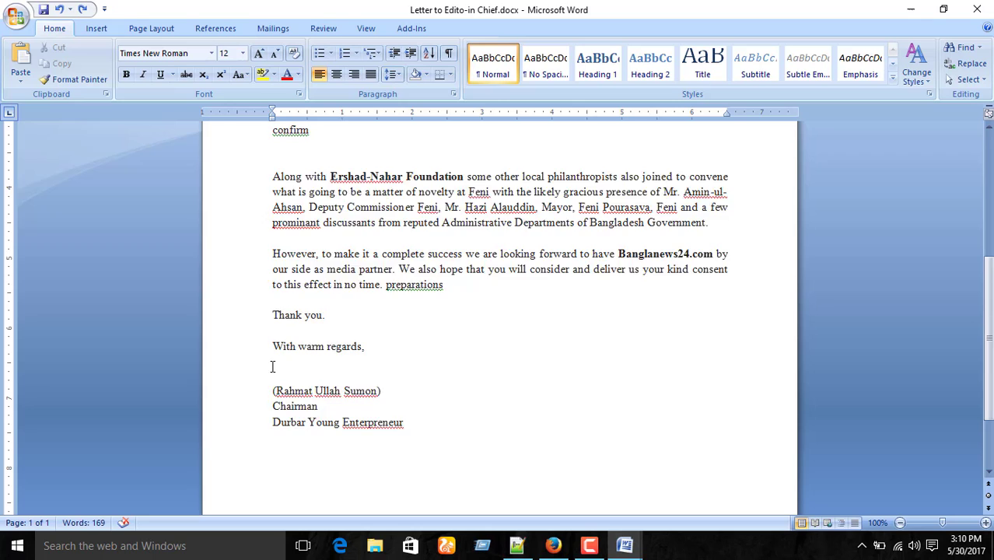
left_click(60, 10)
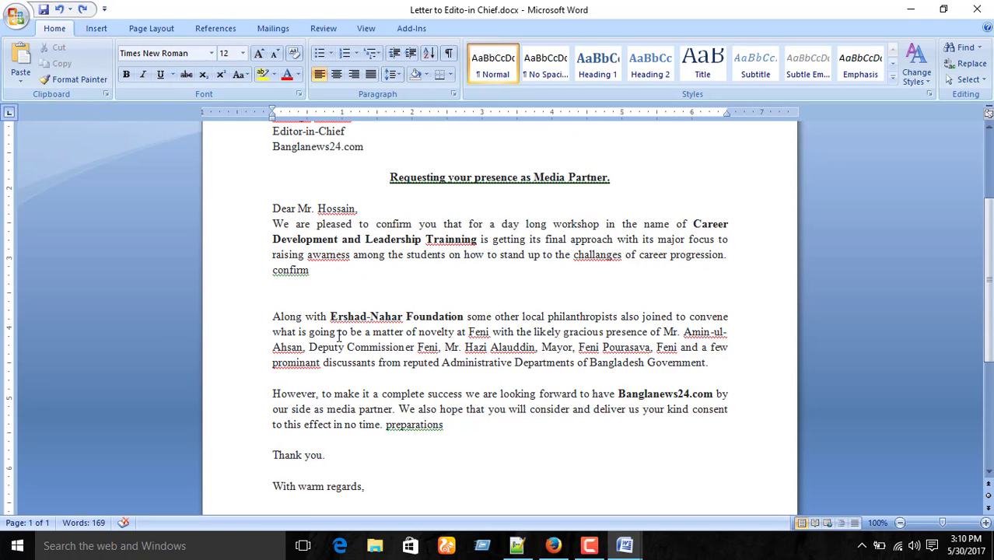
left_click(59, 10)
left_click(391, 333)
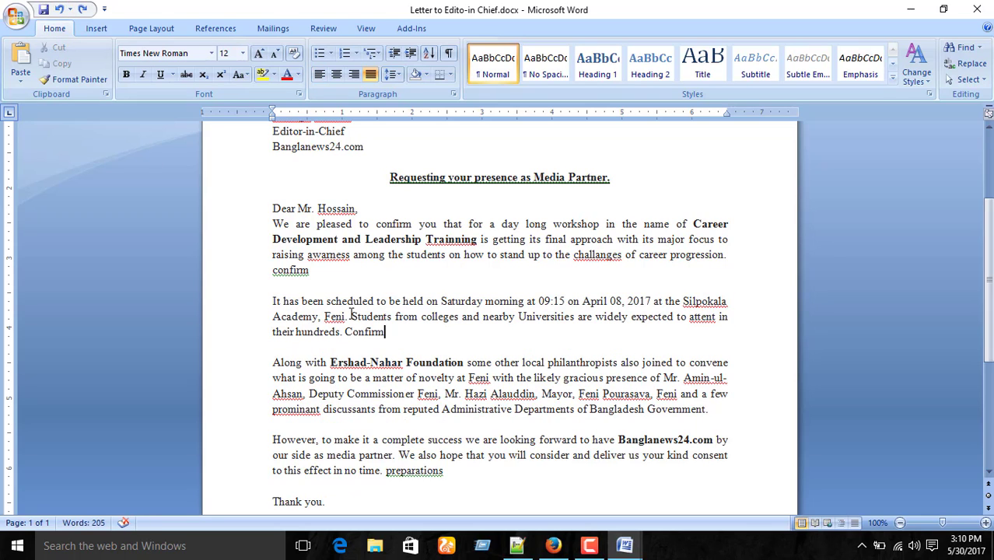
- Undo the earlier cut, copy and paste edits of the words "preparations" and "confirm" in the body paragraphs
left_click(60, 10)
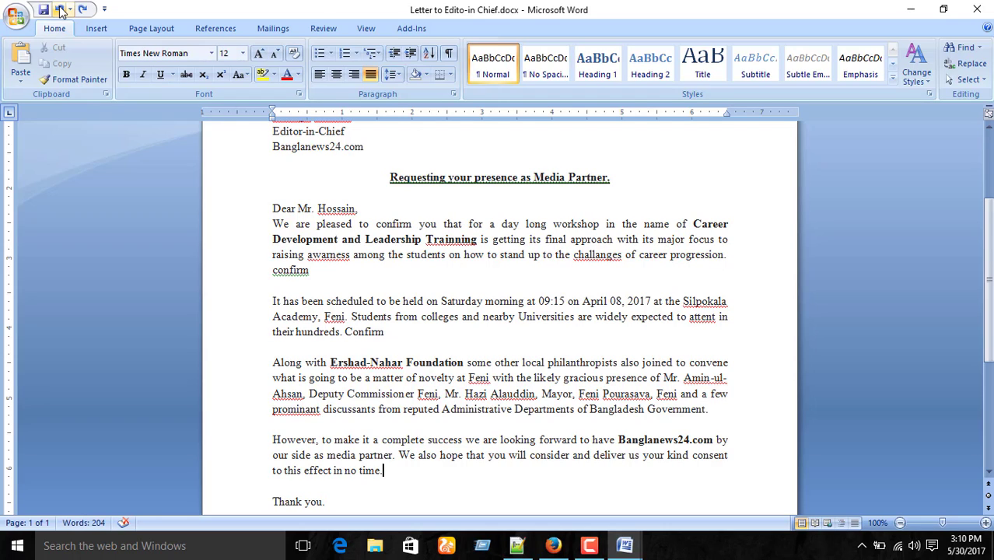
left_click(60, 9)
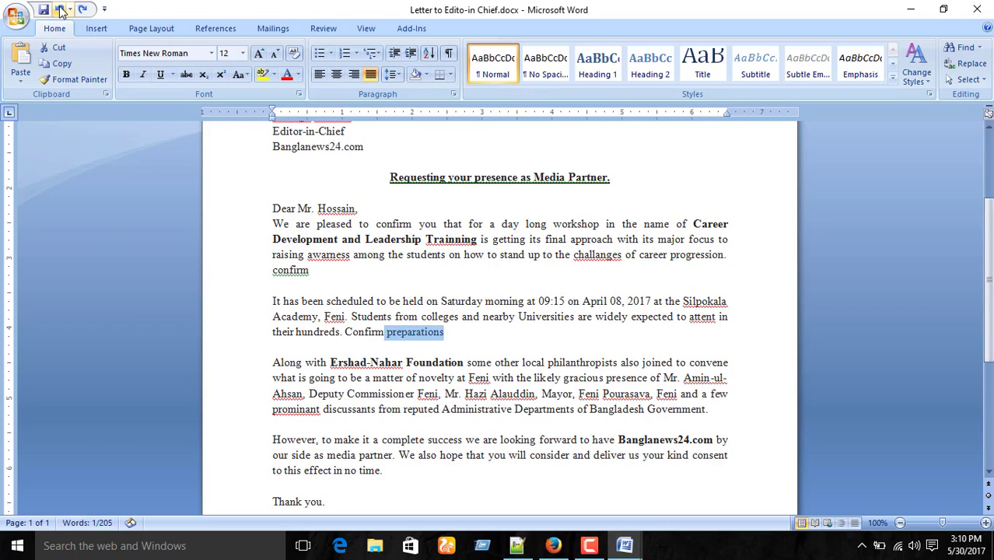
left_click(60, 9)
left_click(60, 9)
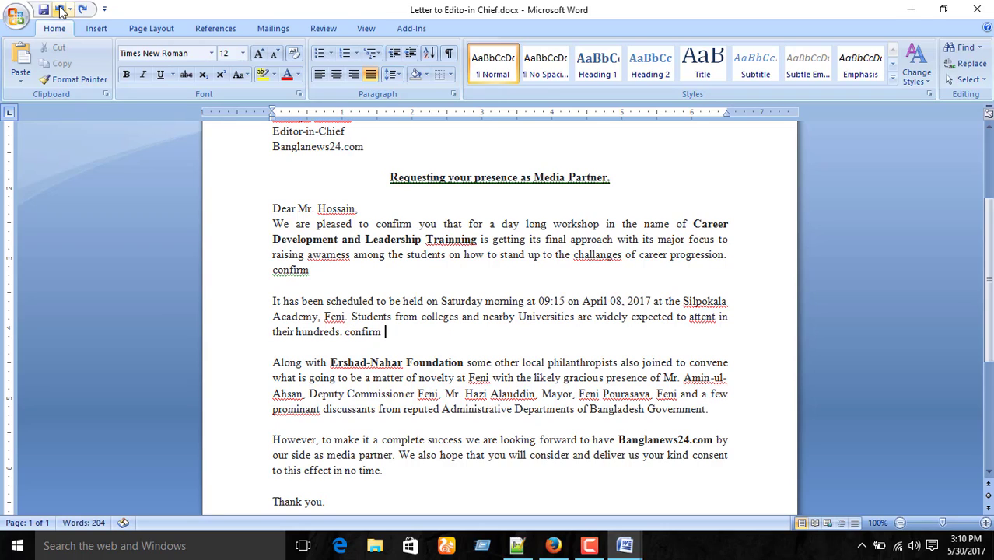
left_click(60, 9)
left_click(60, 10)
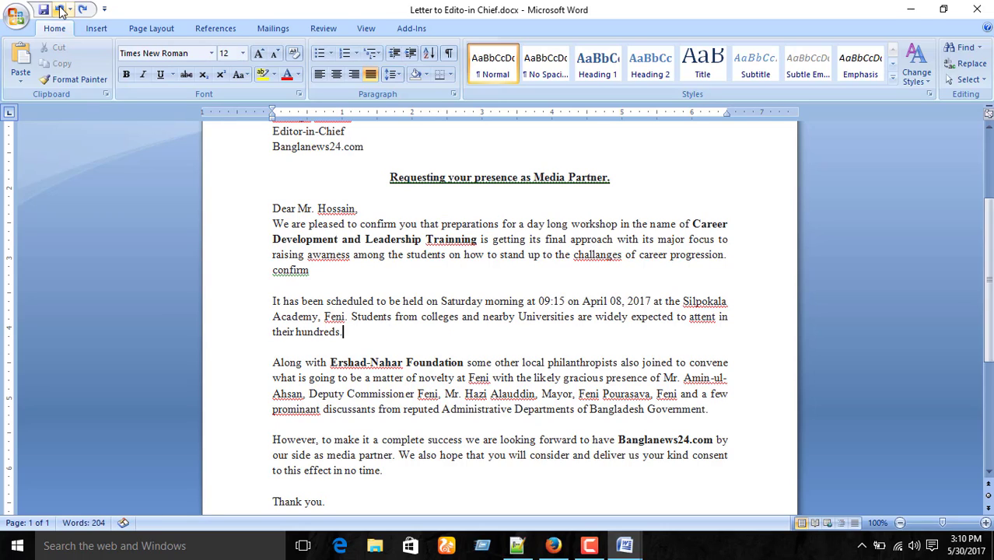
left_click(60, 10)
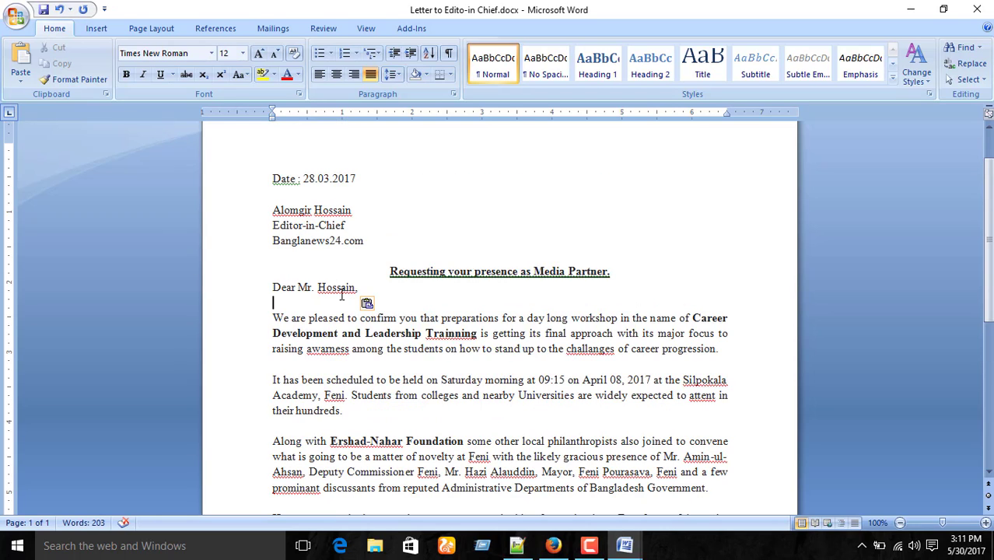
- Copy the salutation line, paste it onto a new line directly below in place of the blank one, and repeat the paste
key("BackSpace")
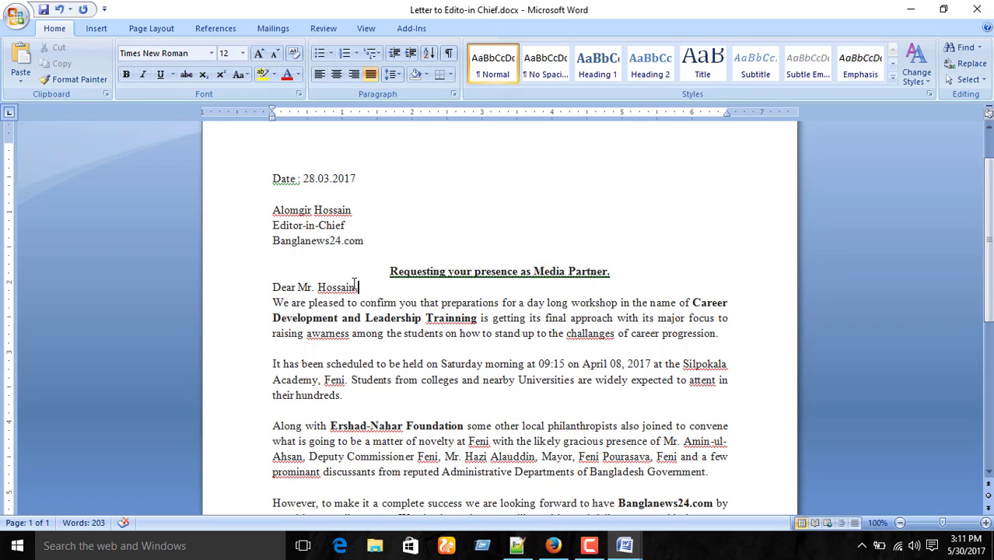
left_click_drag(359, 287, 285, 287)
key("ctrl+c")
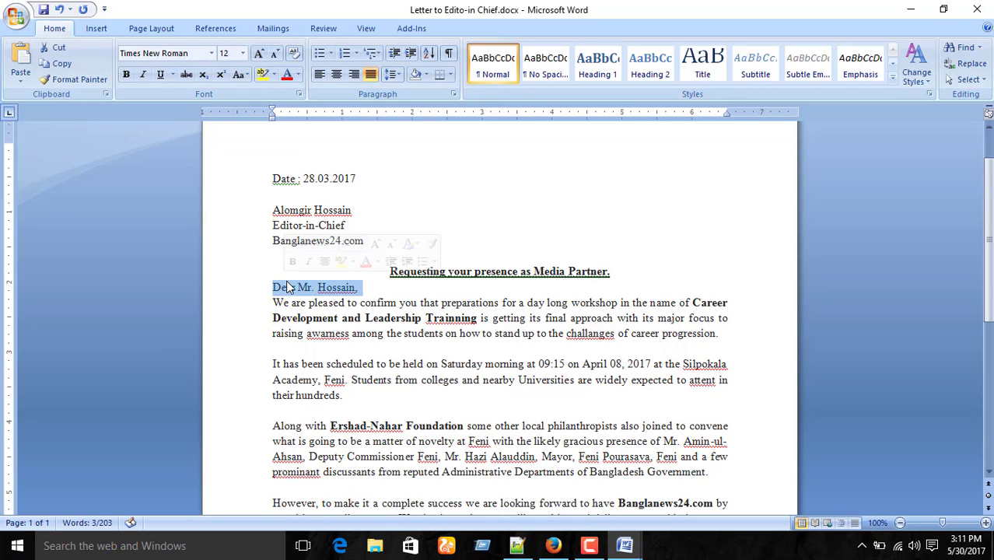
left_click(365, 288)
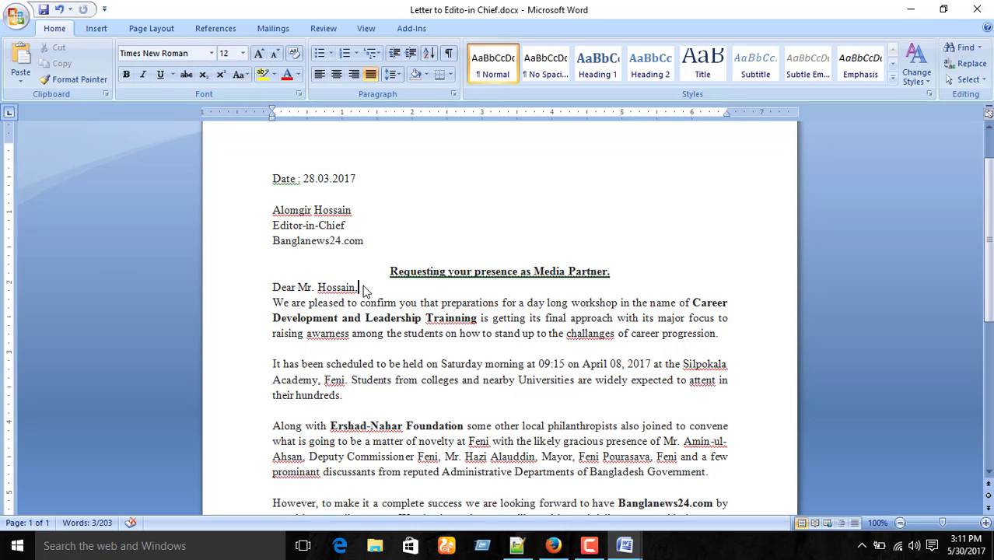
key("Return")
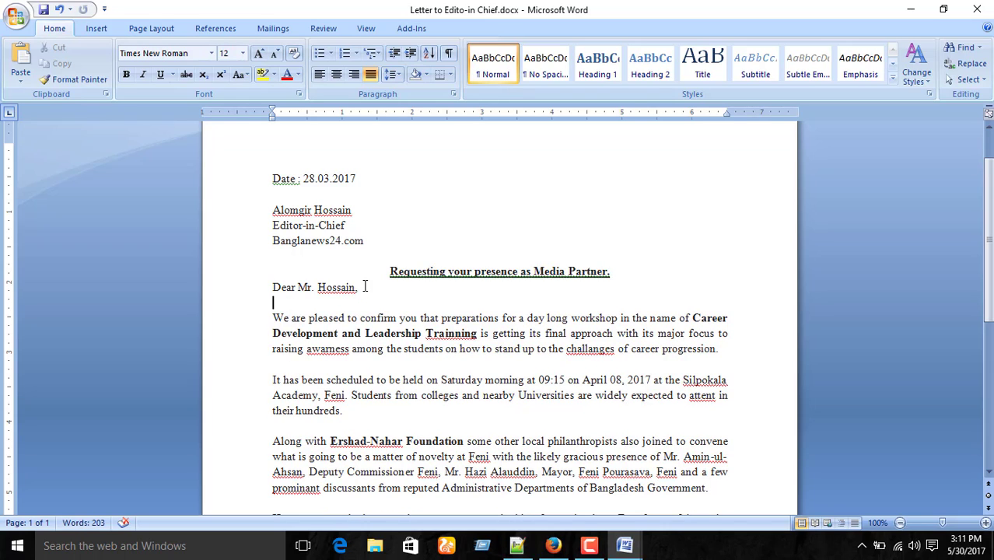
key("ctrl+v")
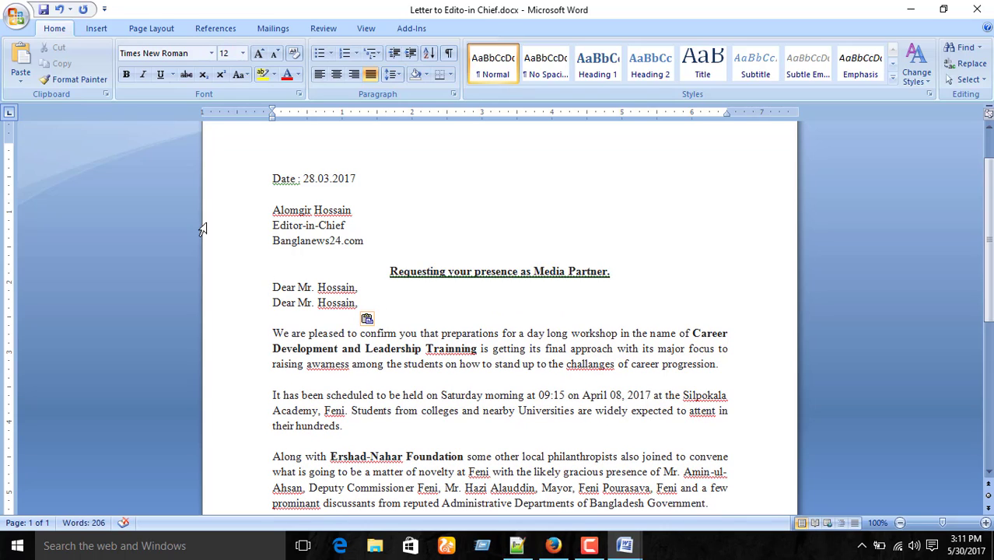
left_click(84, 10)
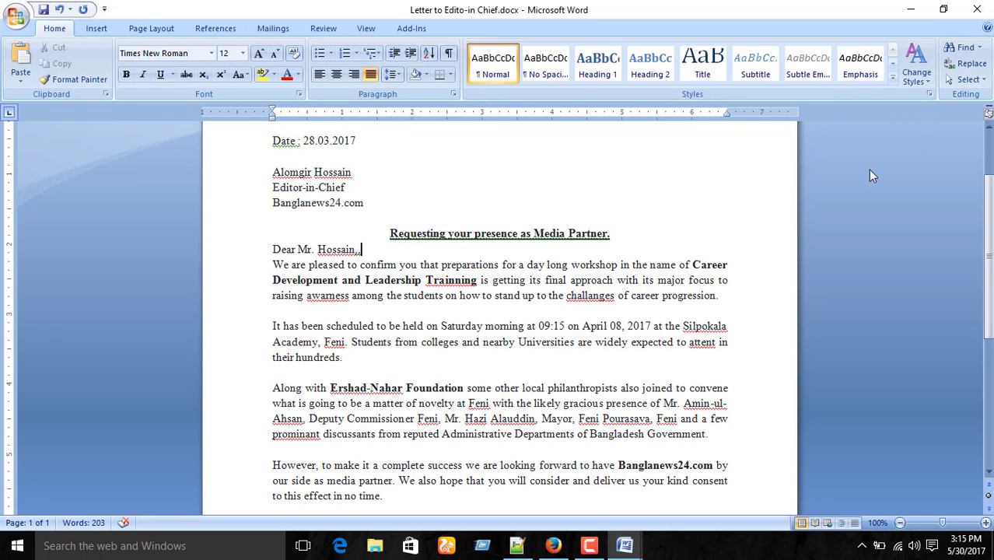
- Search the letter for the word "with" and step through each occurrence until the whole document has been searched
left_click(962, 48)
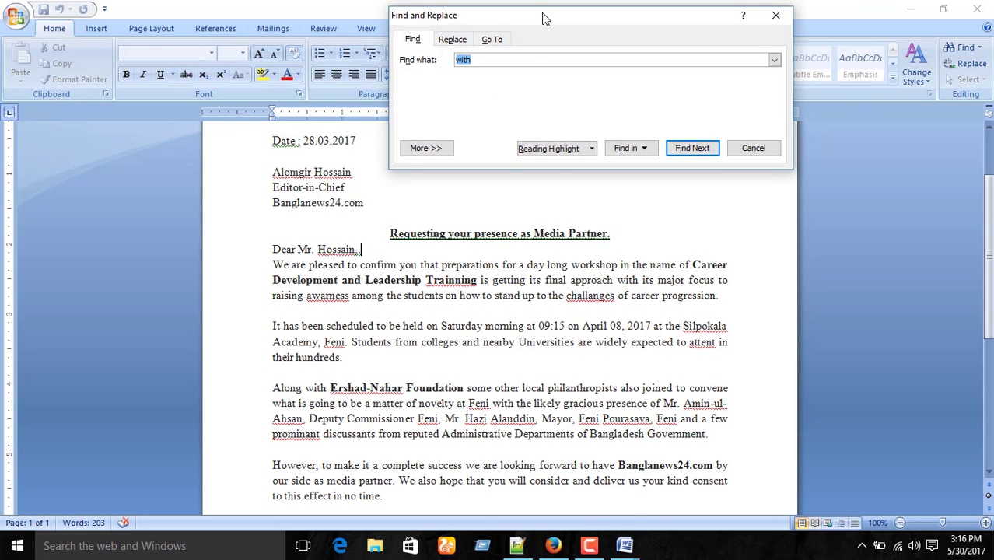
key("BackSpace")
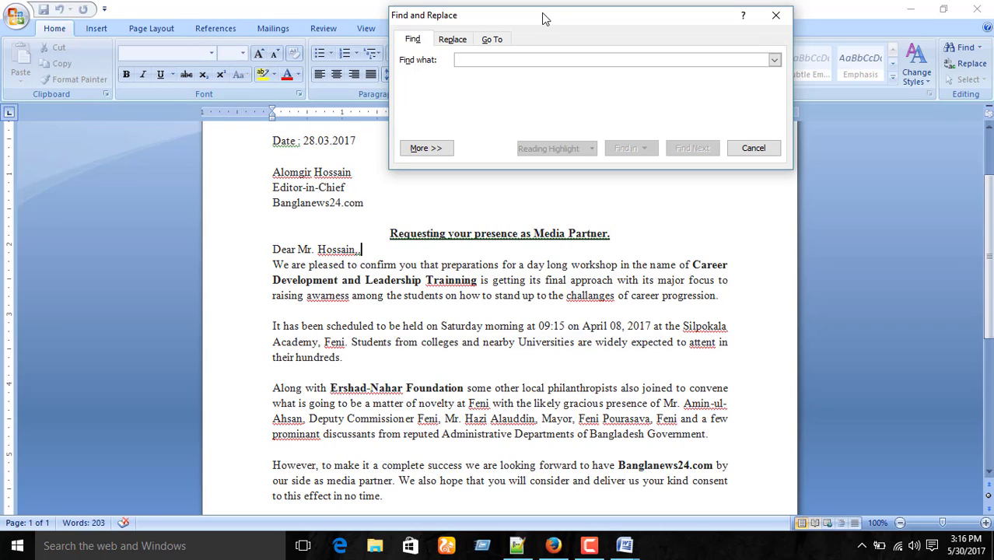
type("with")
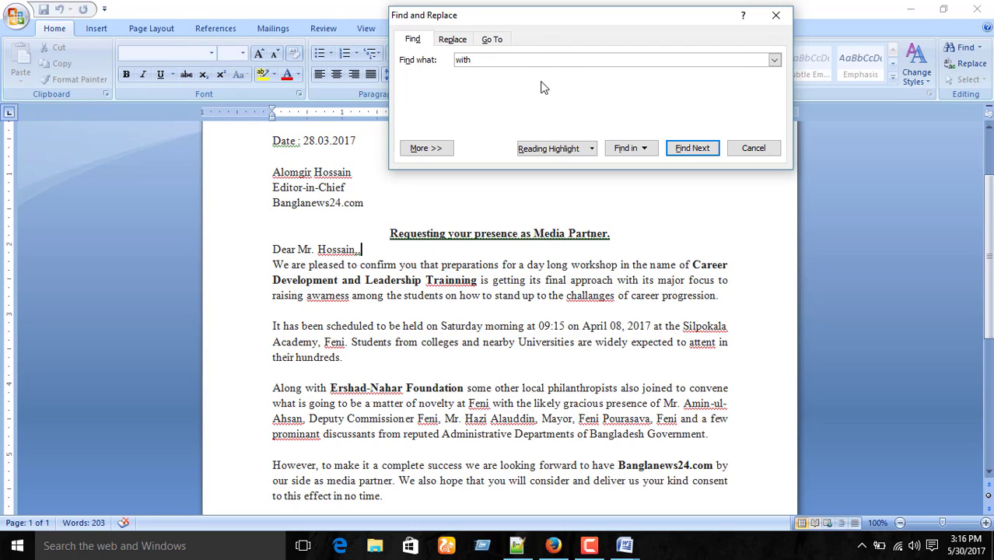
left_click(690, 147)
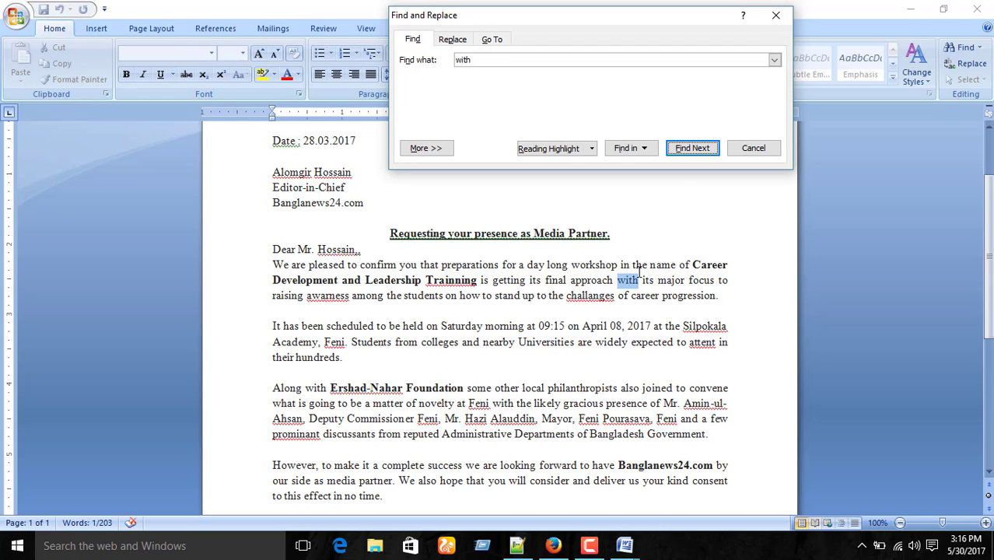
left_click(695, 149)
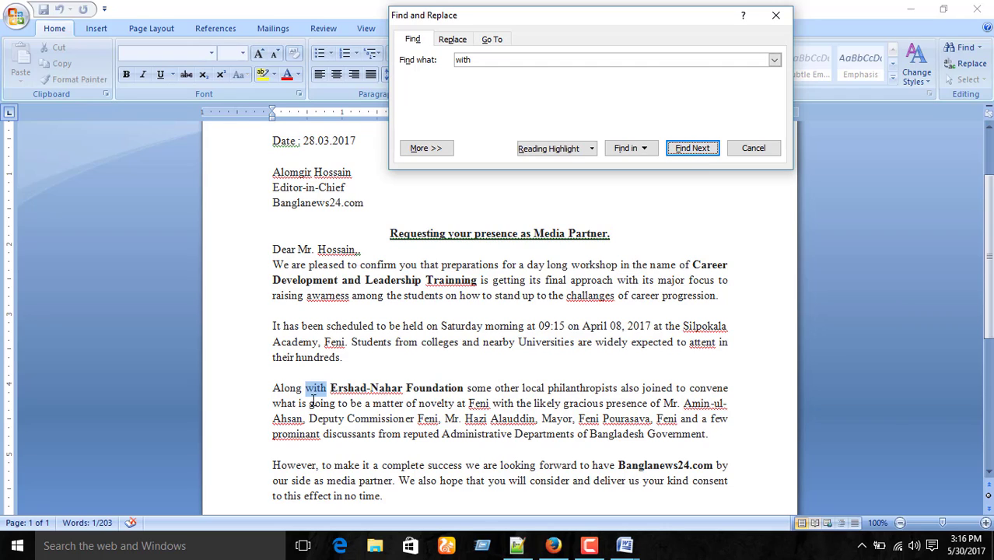
left_click(692, 147)
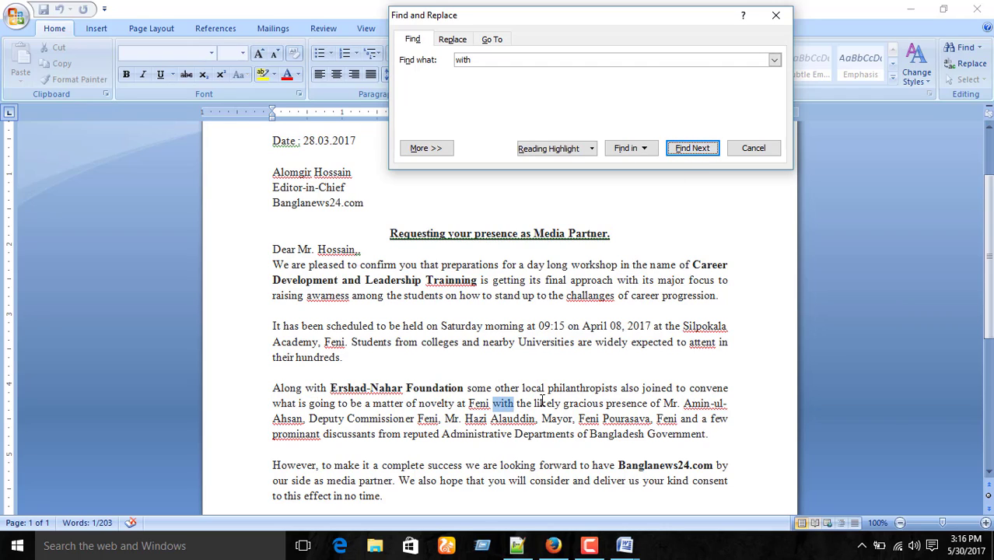
left_click(684, 152)
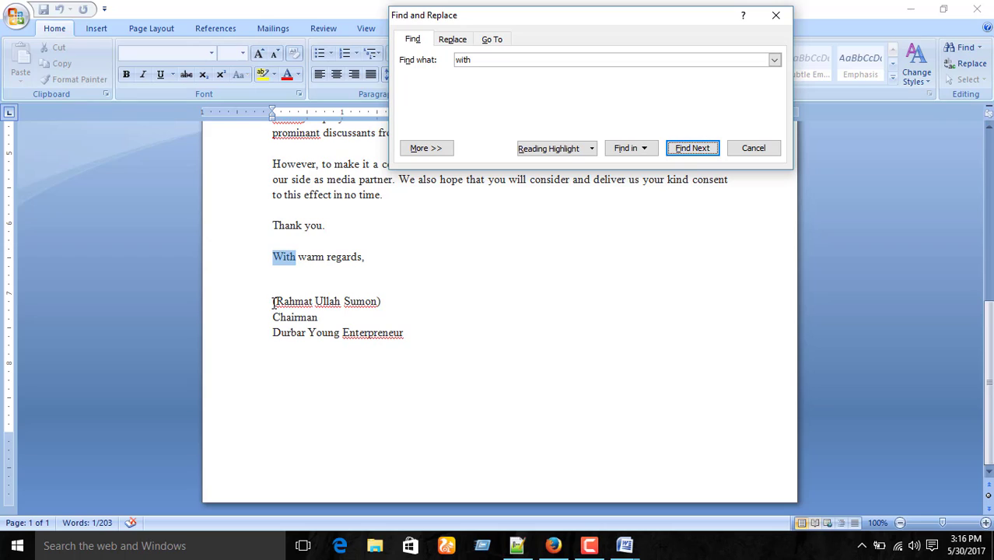
left_click(693, 149)
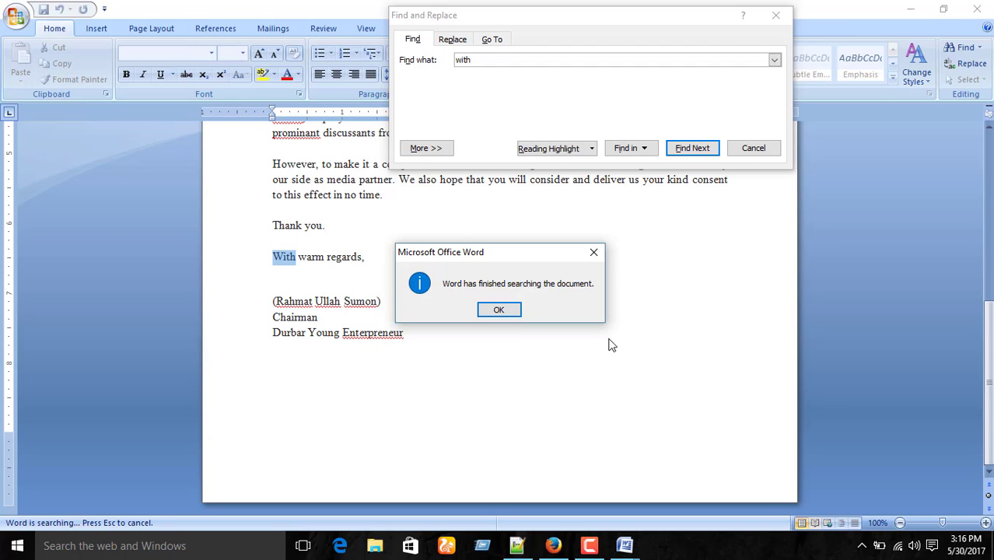
left_click(500, 310)
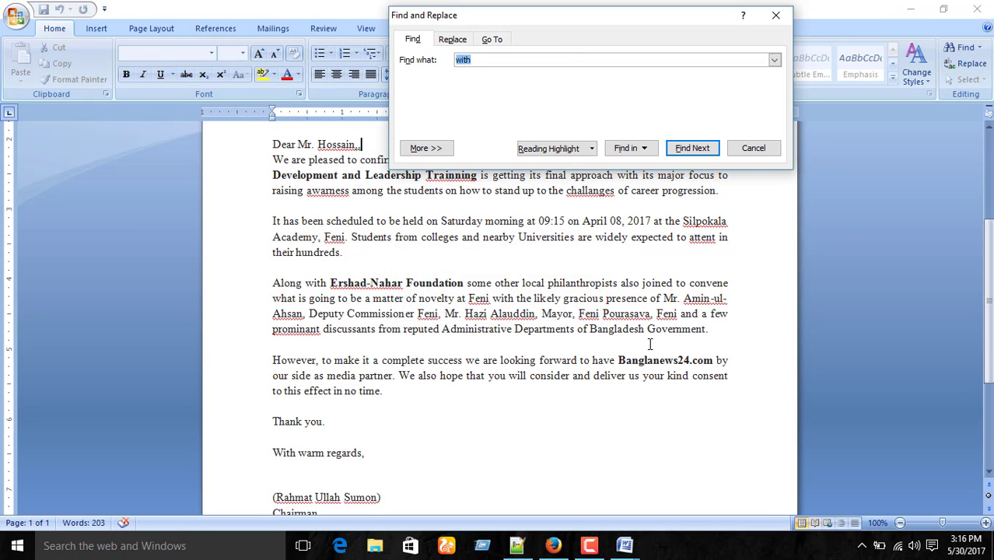
- Set up a replacement that finds "for" and replaces it with "to"
scroll(650, 343, "up", 5)
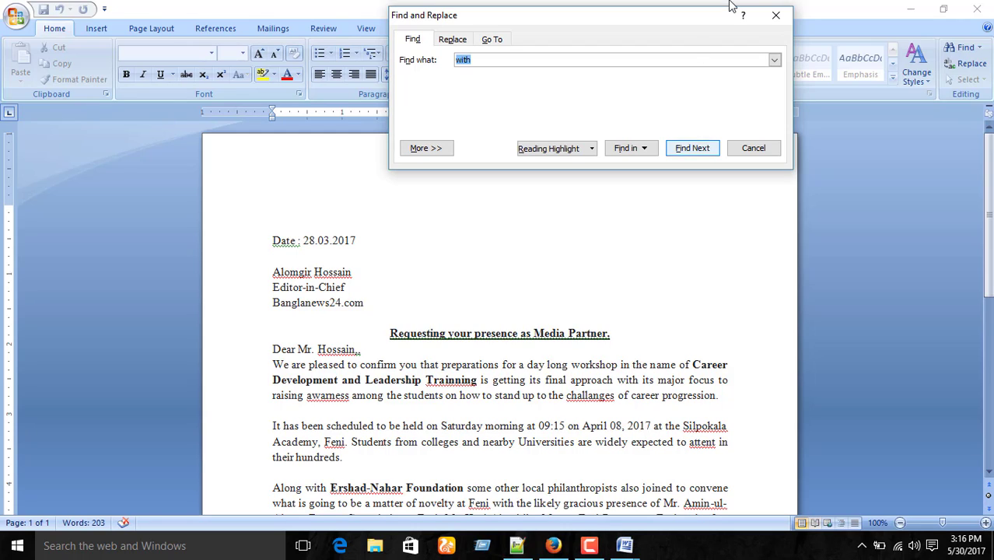
left_click(461, 41)
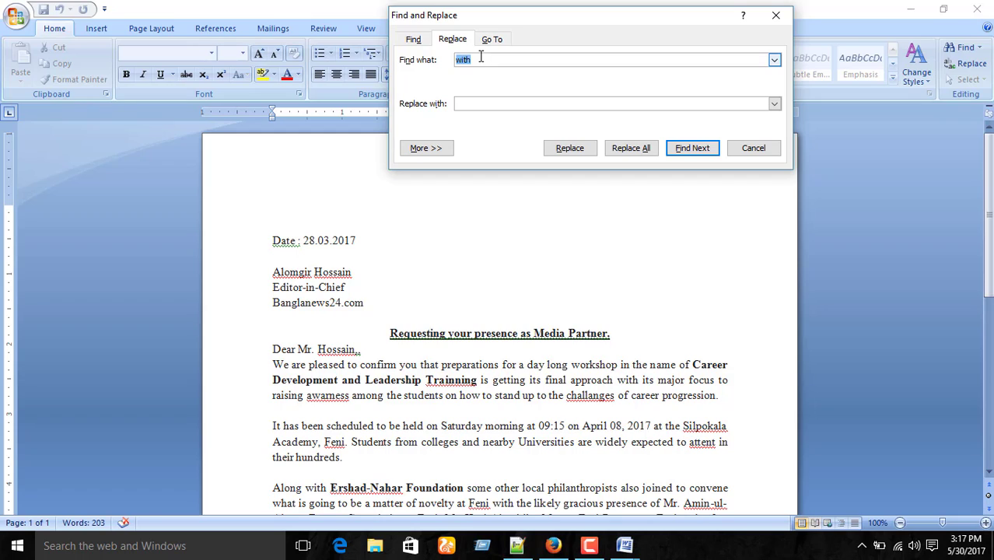
left_click(480, 57)
key("BackSpace")
key("BackSpace")
key("BackSpace")
key("BackSpace")
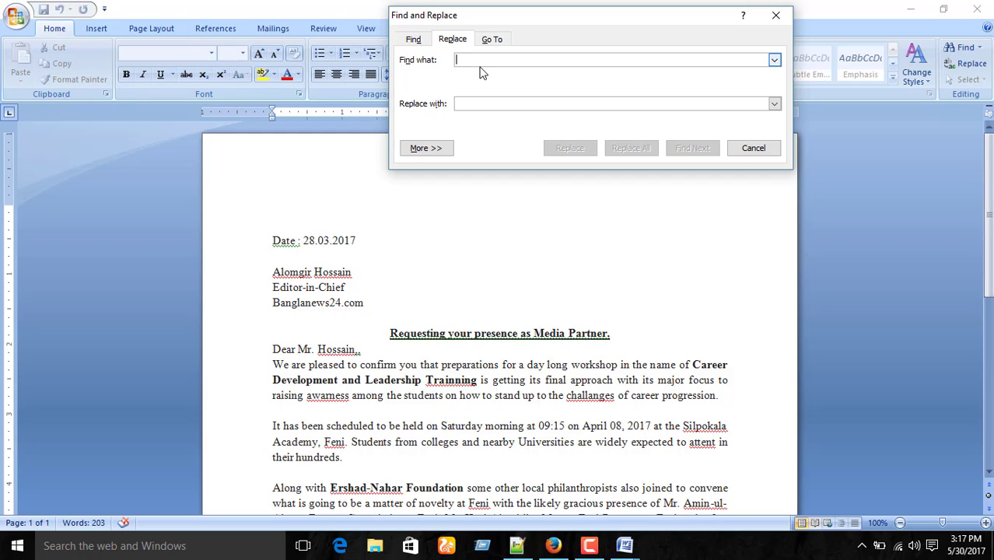
type("for")
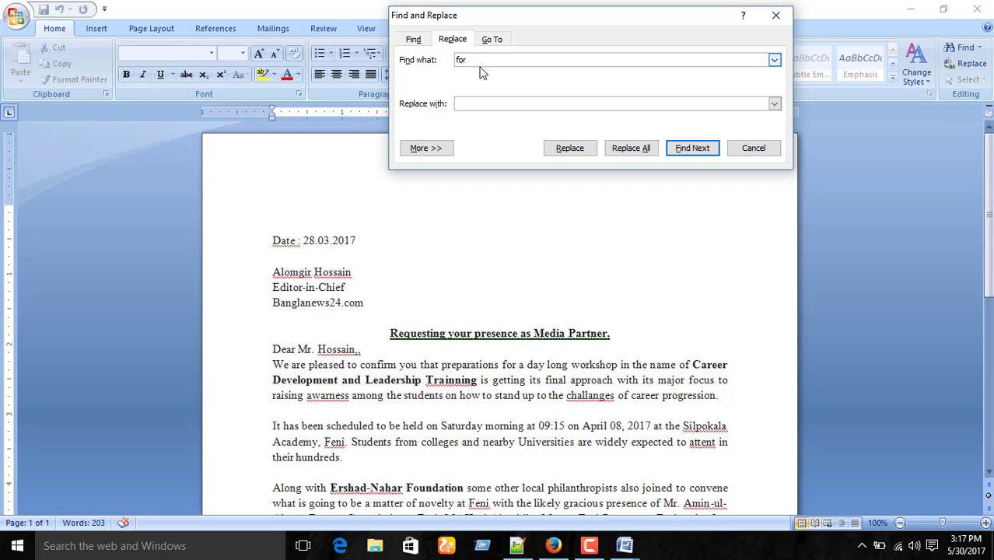
left_click(516, 102)
type("to")
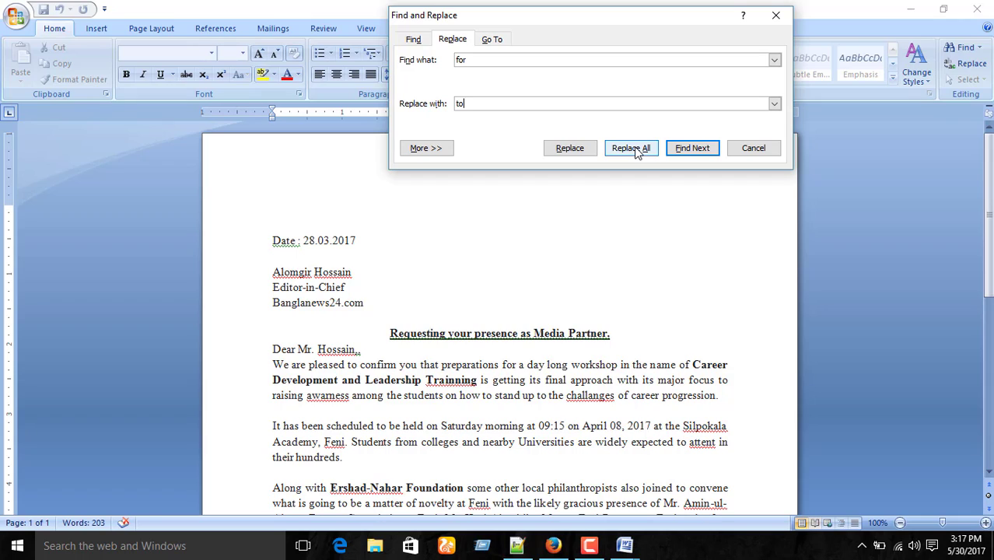
- Replace the "for" after "preparations" in the first body paragraph with "to" and move the dialog clear of the text
left_click(572, 147)
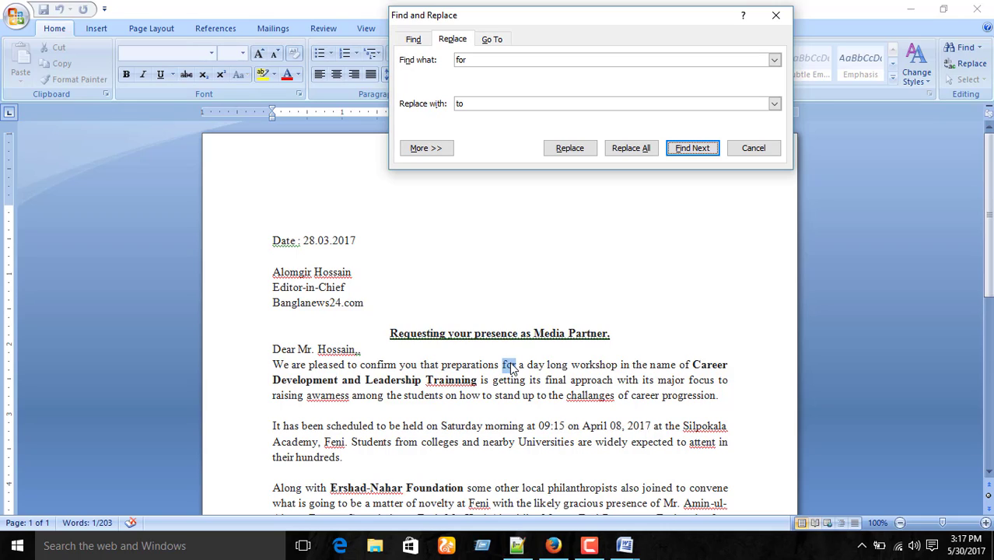
left_click(572, 147)
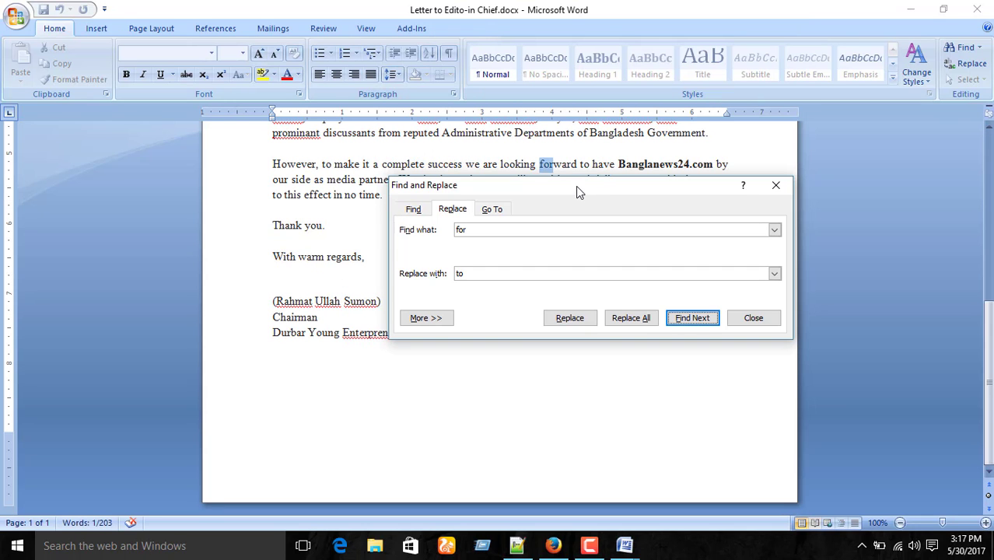
left_click_drag(578, 193, 633, 252)
scroll(548, 201, "up", 6)
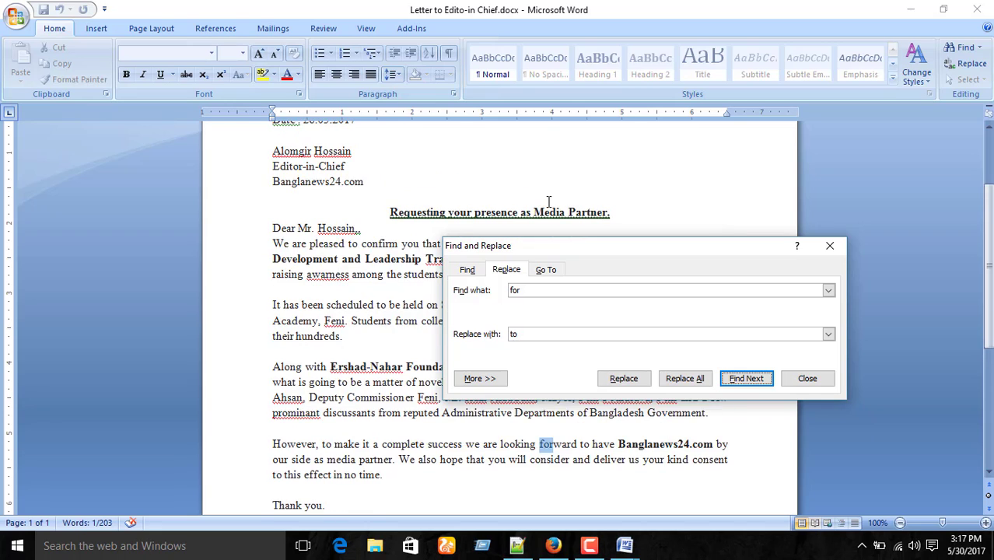
scroll(548, 202, "down", 2)
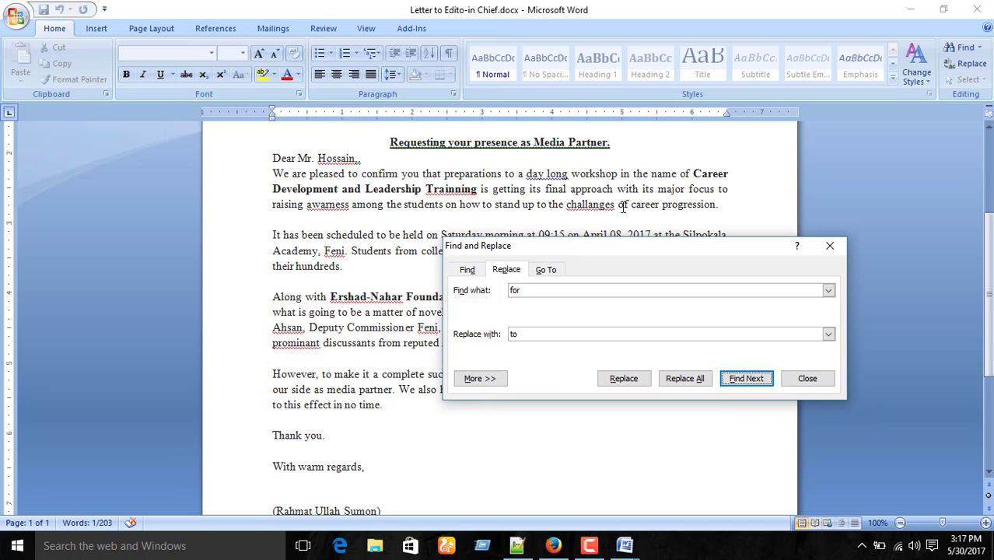
- Replace the "for" in "forward" in the last body paragraph with "to" and close Find and Replace
scroll(622, 206, "down", 6)
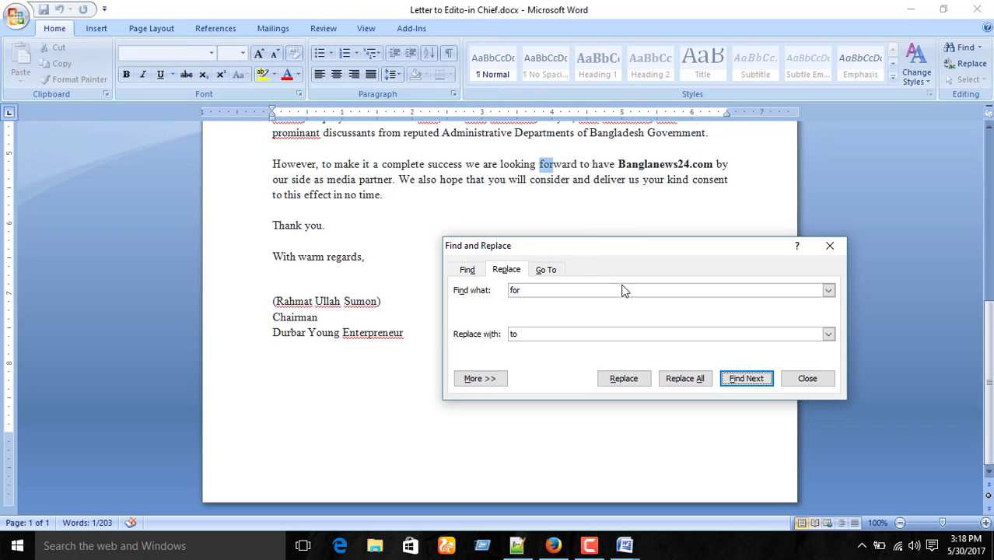
left_click(628, 379)
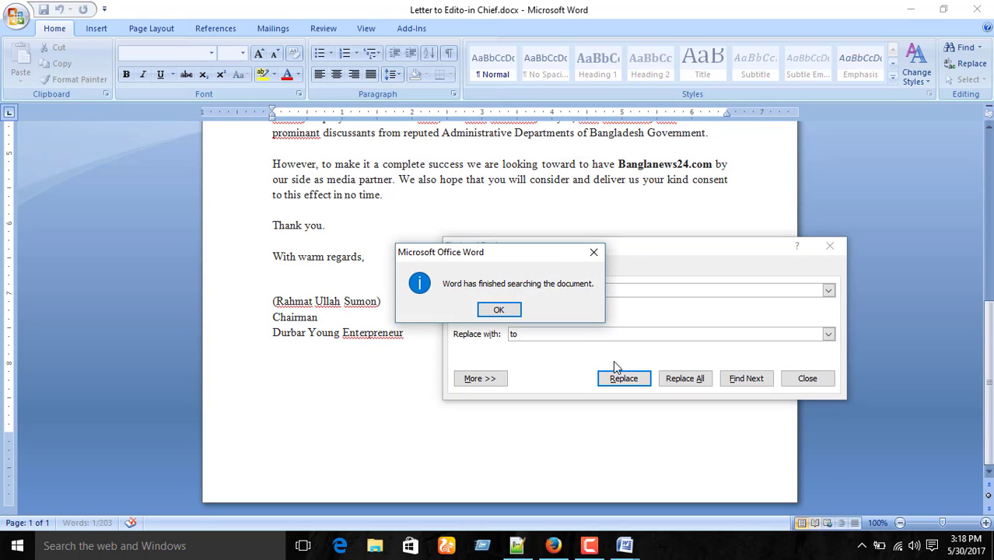
left_click(502, 311)
left_click(830, 248)
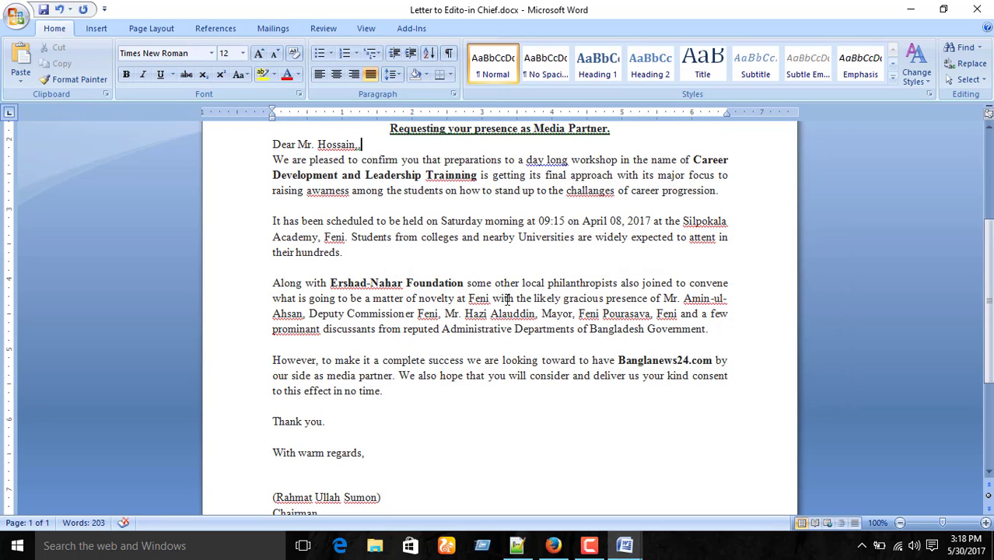
scroll(512, 307, "up", 3)
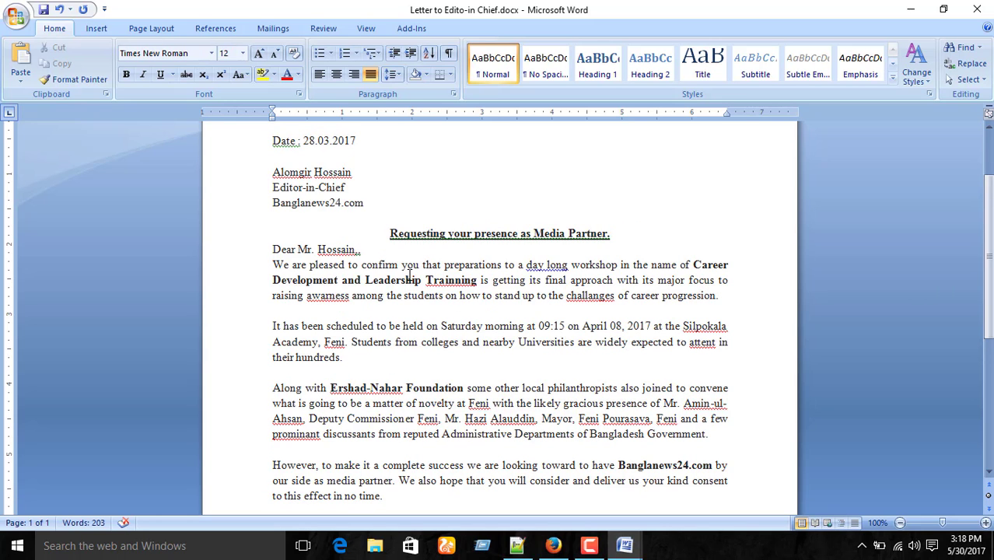
scroll(410, 268, "down", 2)
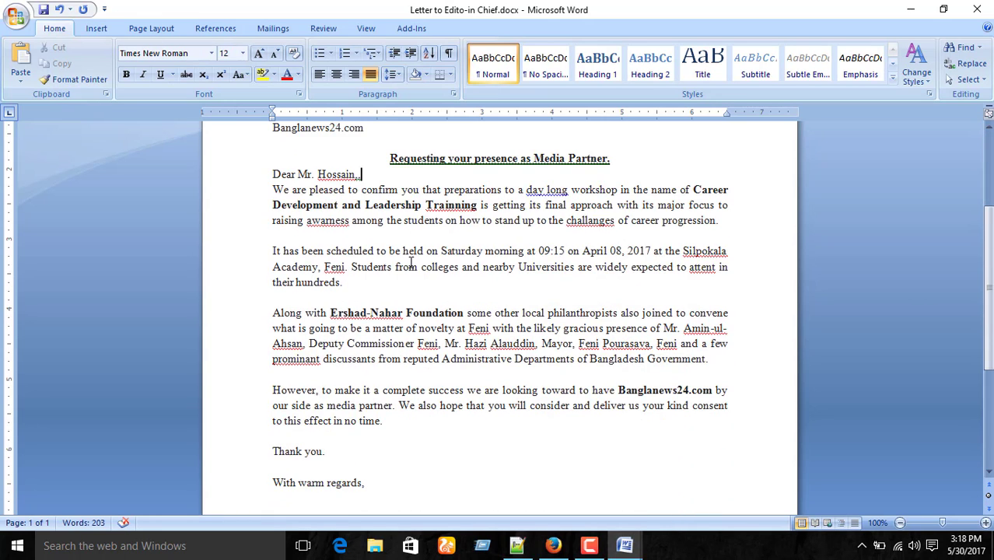
scroll(411, 263, "down", 6)
scroll(413, 280, "up", 3)
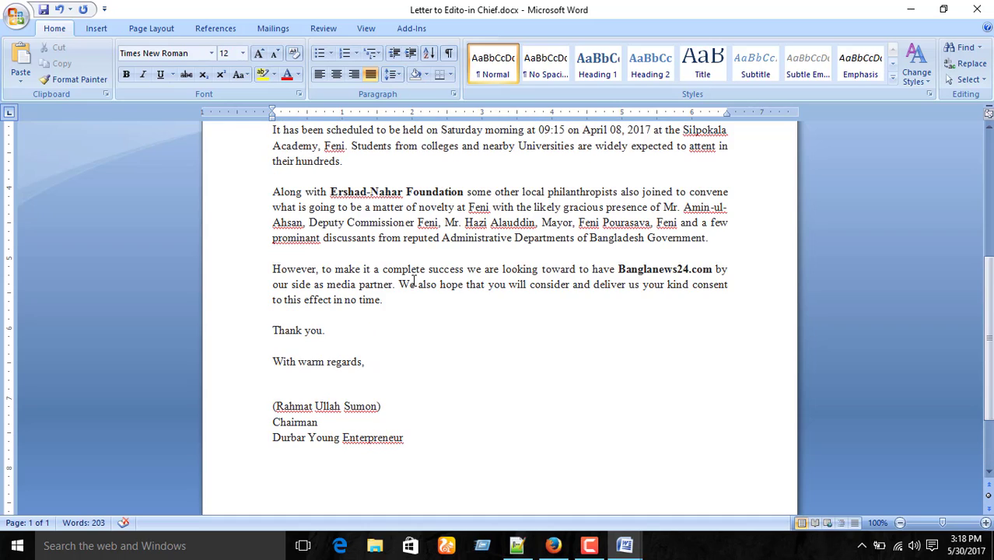
scroll(413, 274, "up", 7)
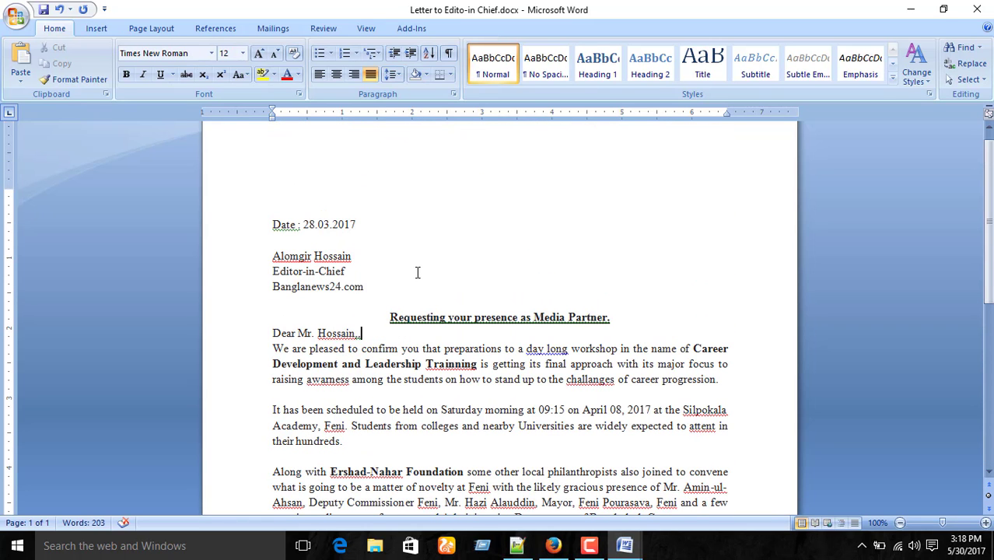